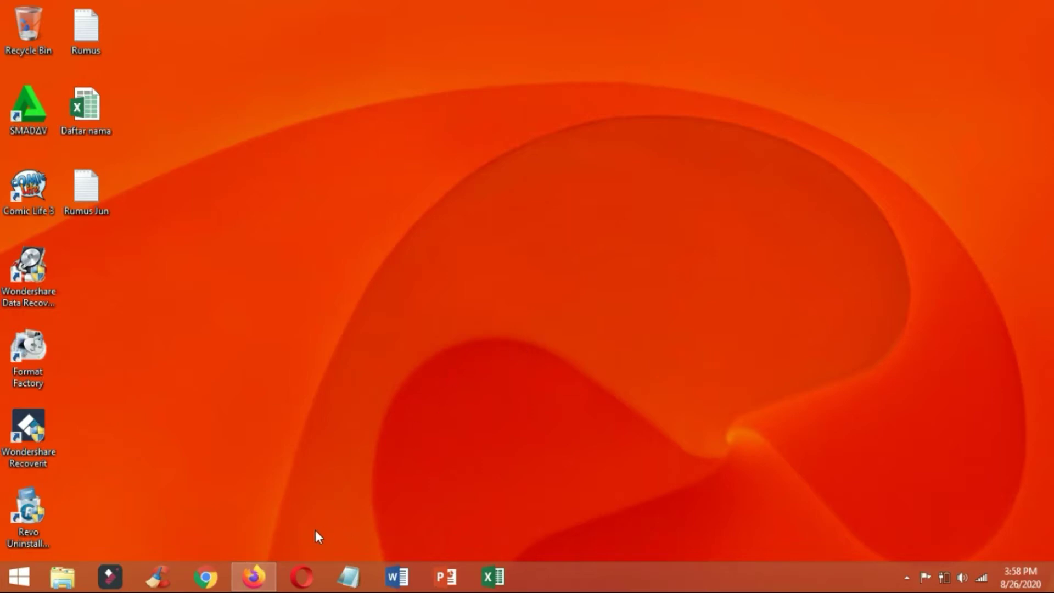
Launch Firefox from the taskbar to bring up the Google homepage.
left_click(253, 577)
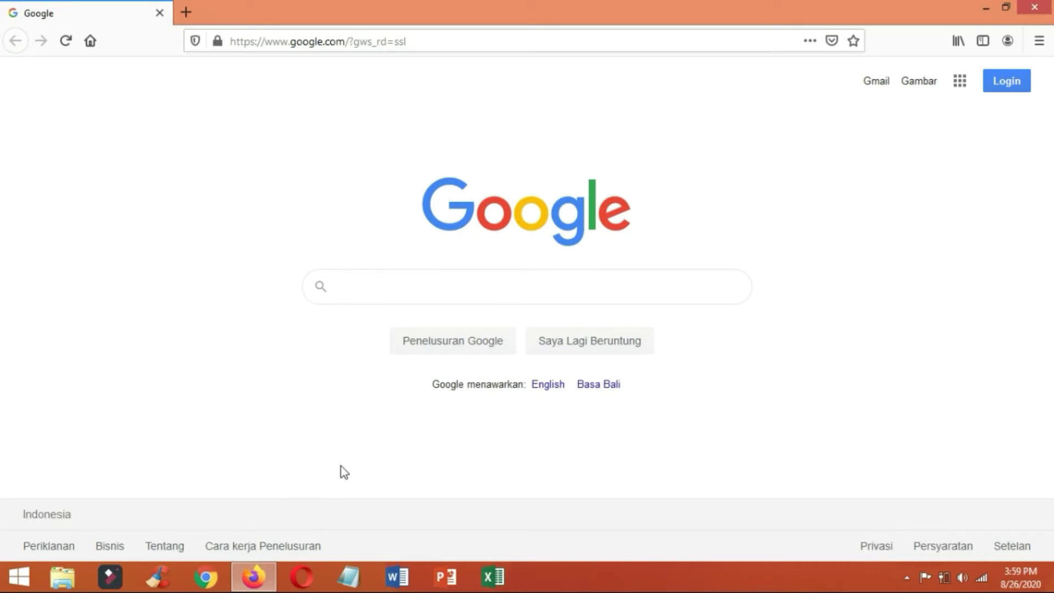
Search Google for 'classroom' and open the Google for Education Classroom product page.
type("cla")
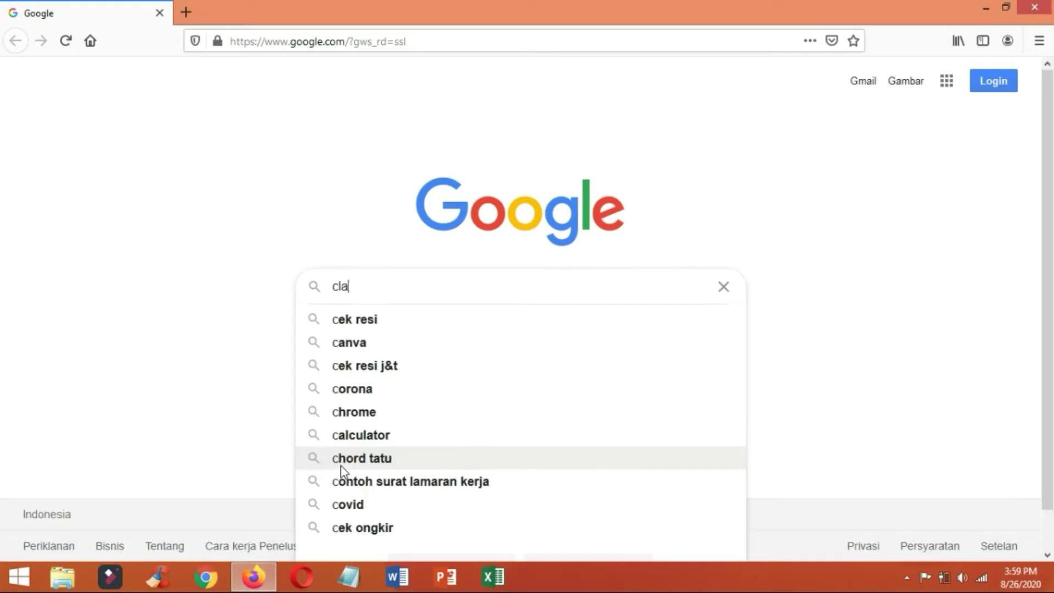
type("ssroom")
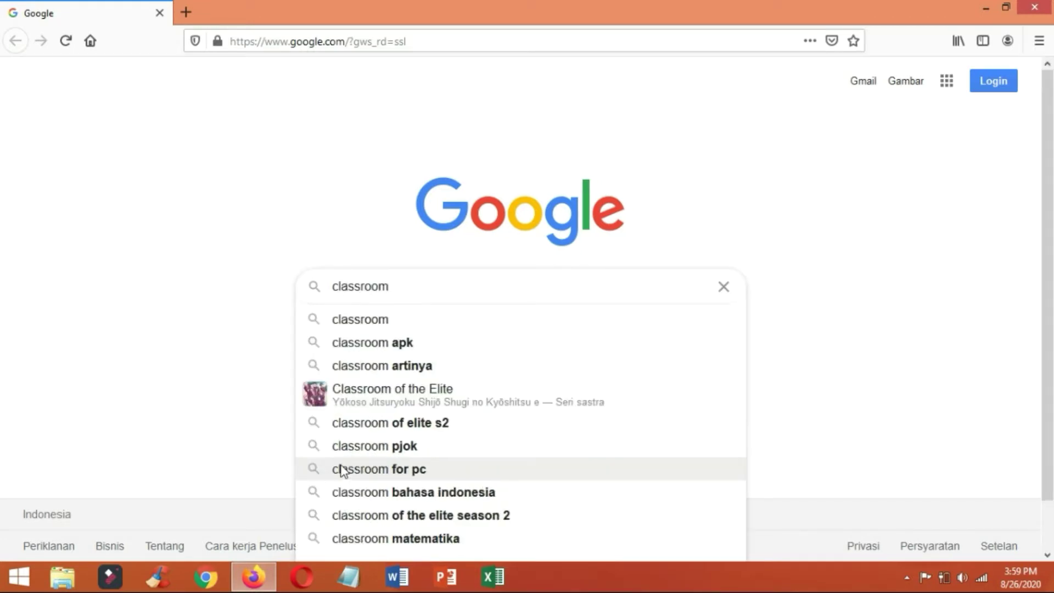
left_click(358, 325)
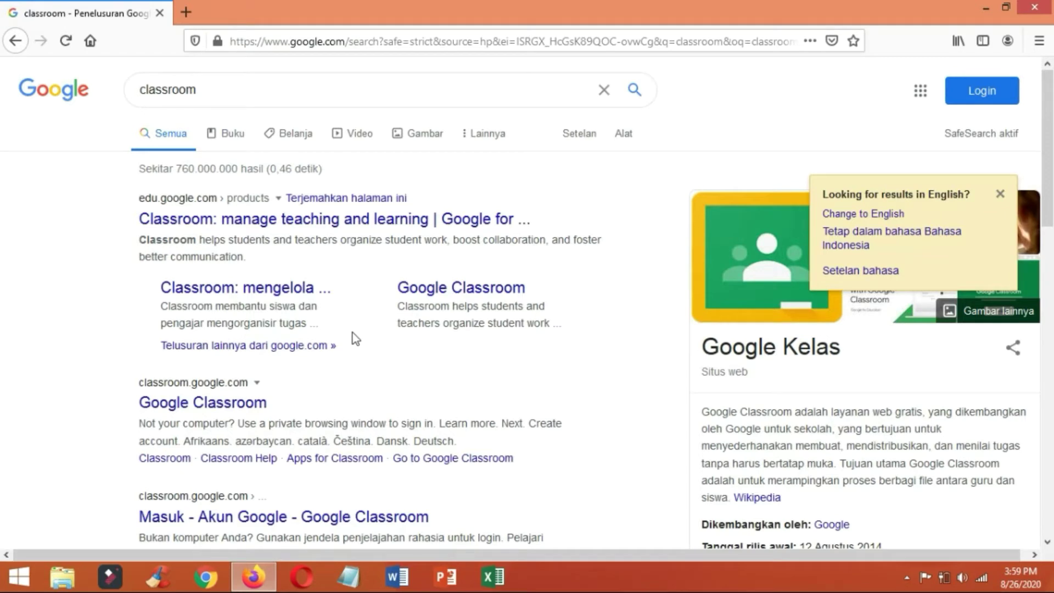
left_click(234, 410)
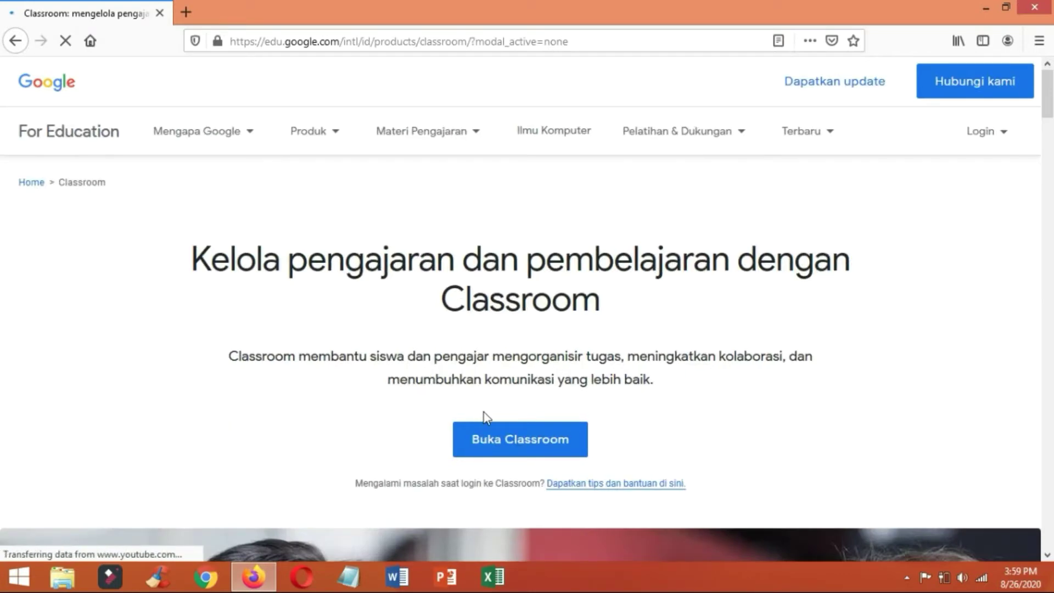
Open Classroom via Buka Classroom and sign in with the saved account's email and password.
left_click(494, 445)
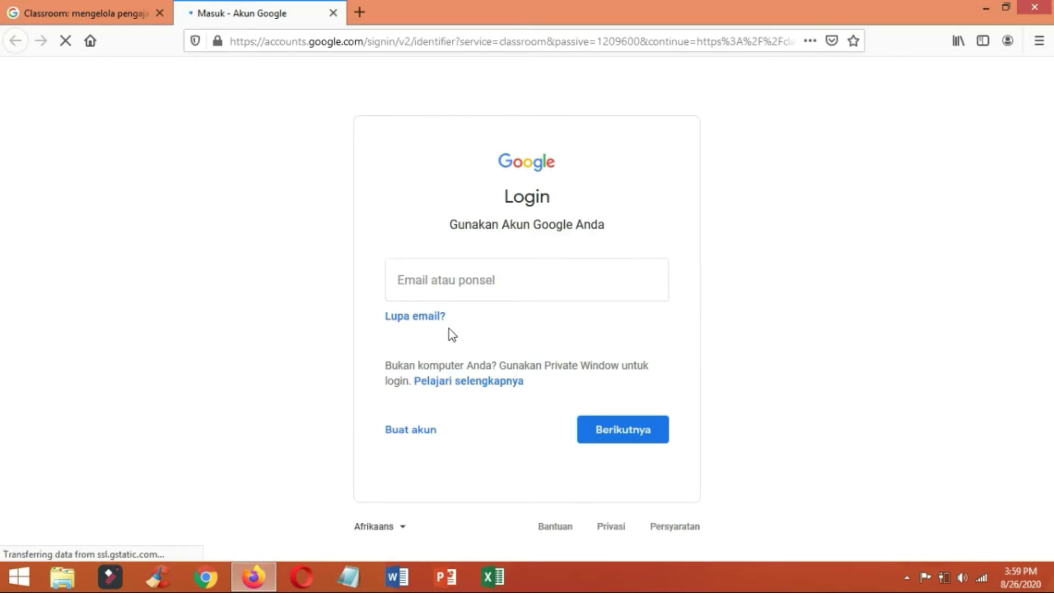
left_click(492, 280)
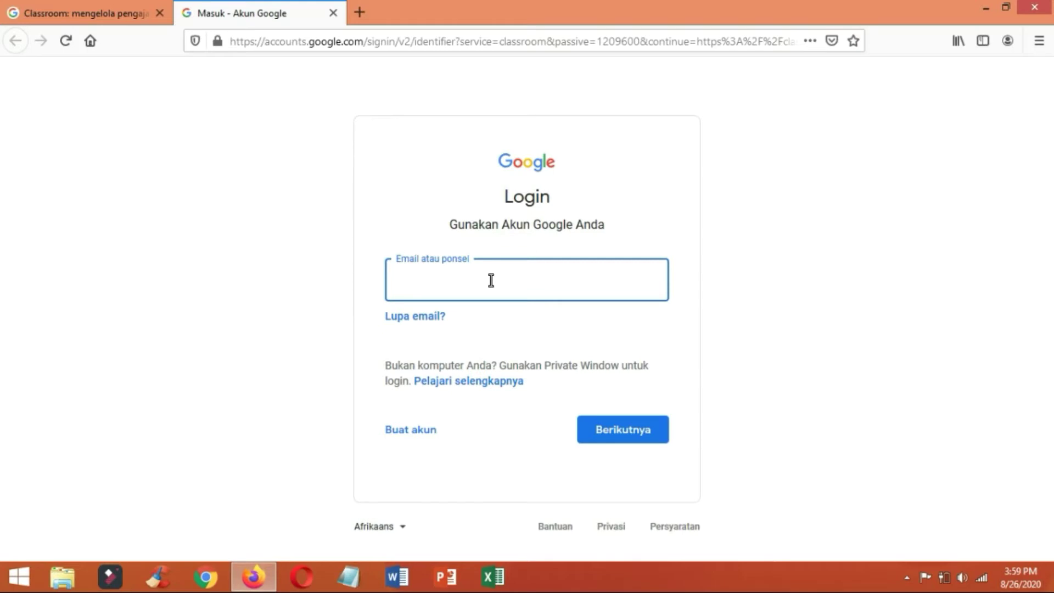
left_click(491, 280)
left_click(483, 311)
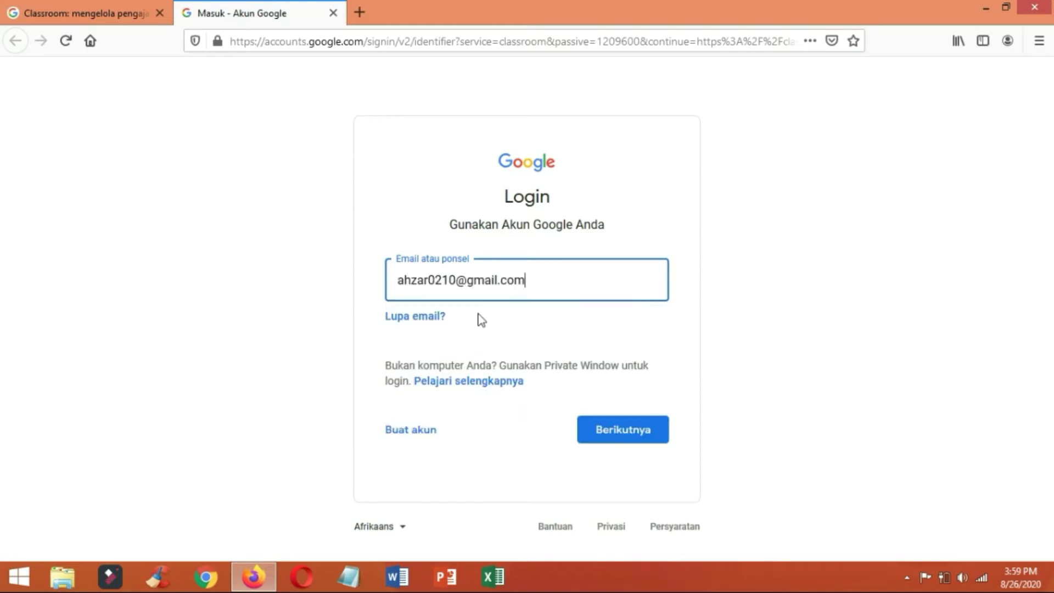
left_click(619, 442)
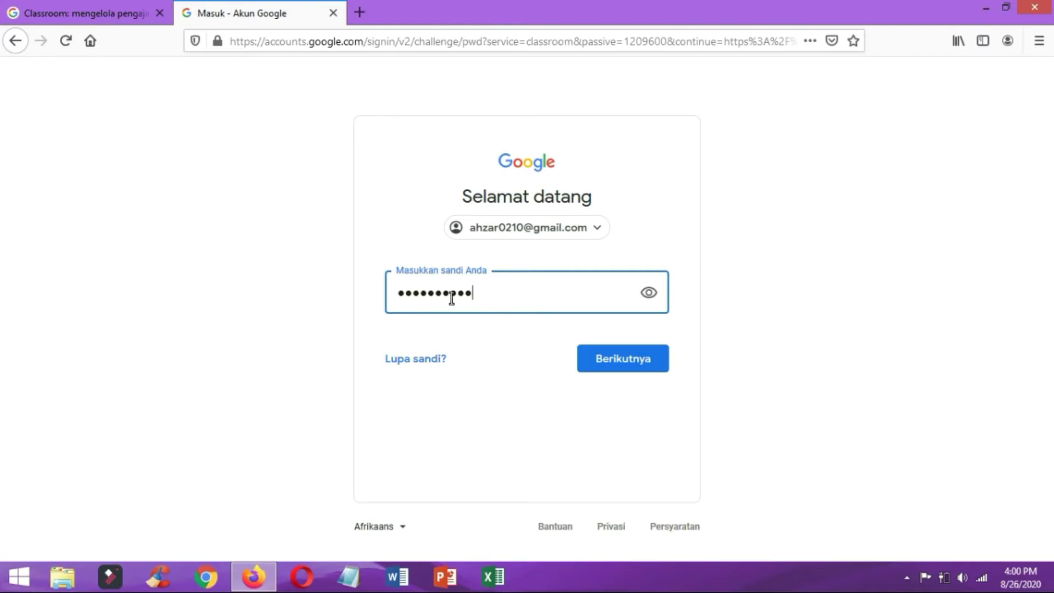
left_click(612, 363)
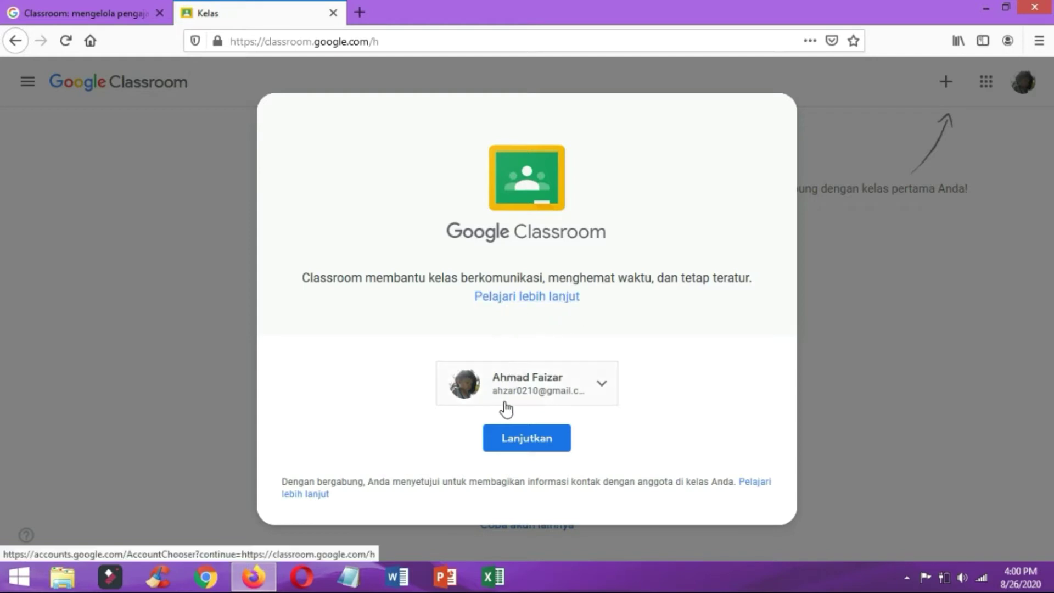
Continue past the welcome dialog with the signed-in account and show the join/create class options.
left_click(533, 442)
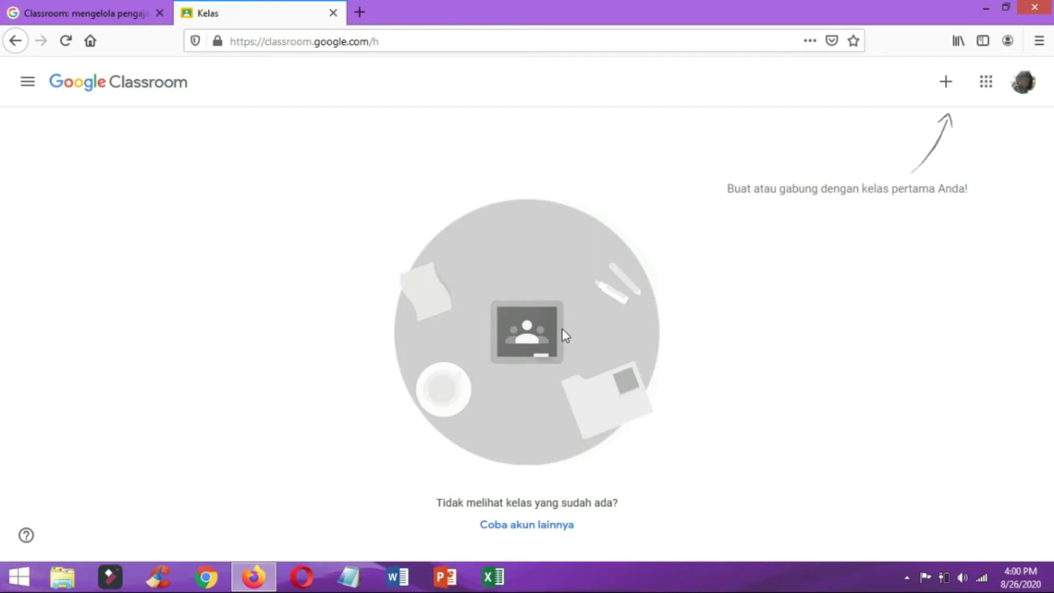
left_click(947, 85)
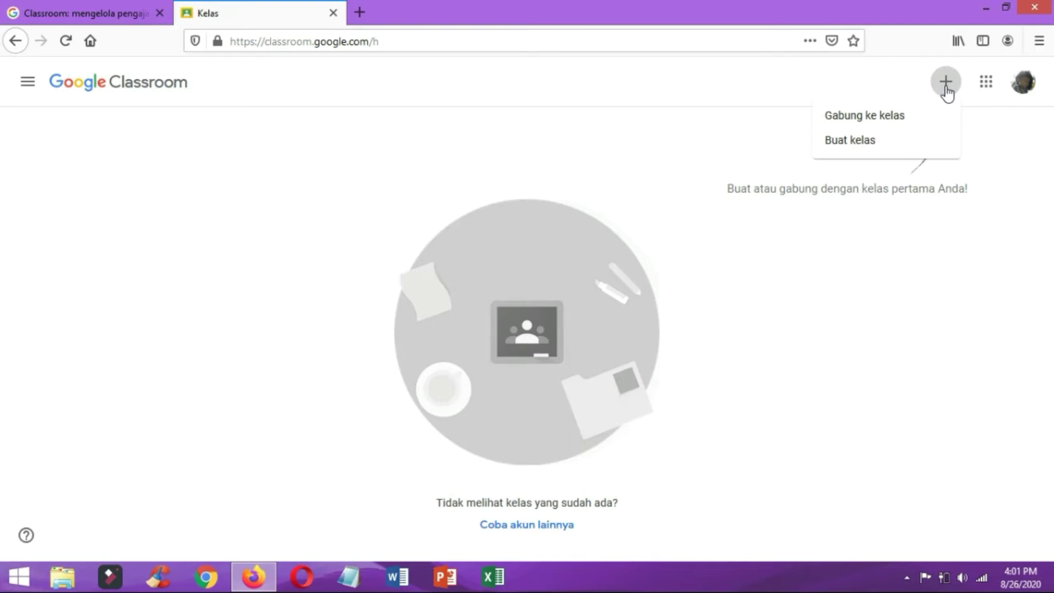
Choose Buat kelas and accept the school-use notice to reach the new-class form.
left_click(871, 147)
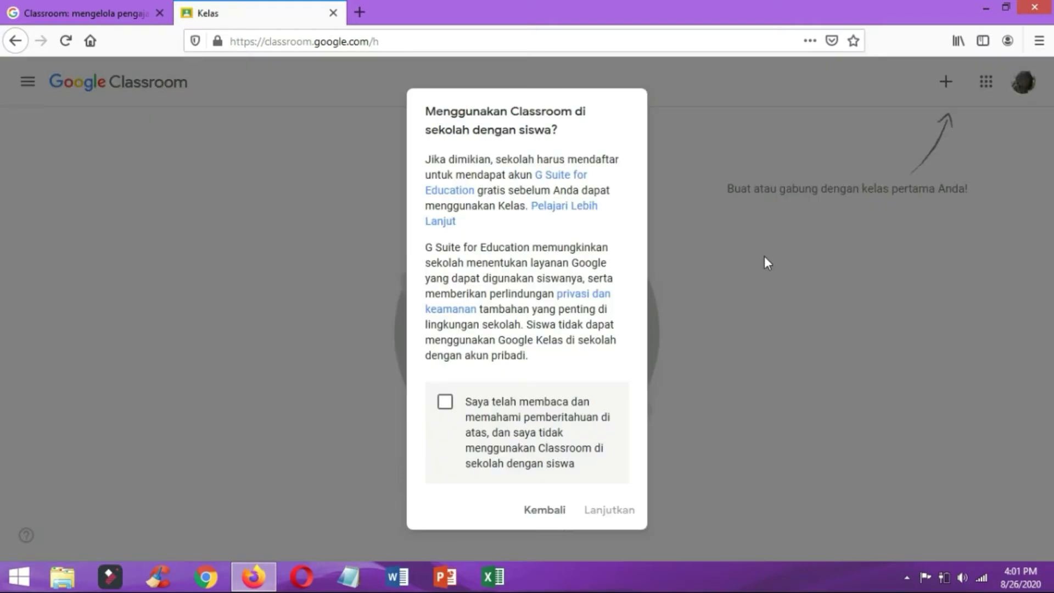
left_click(448, 412)
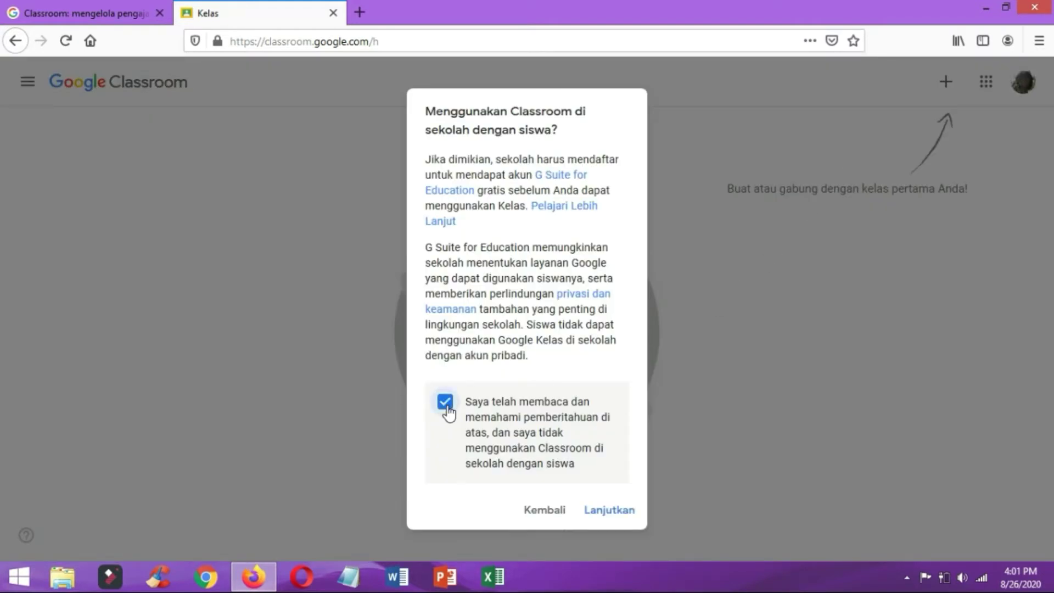
left_click(608, 511)
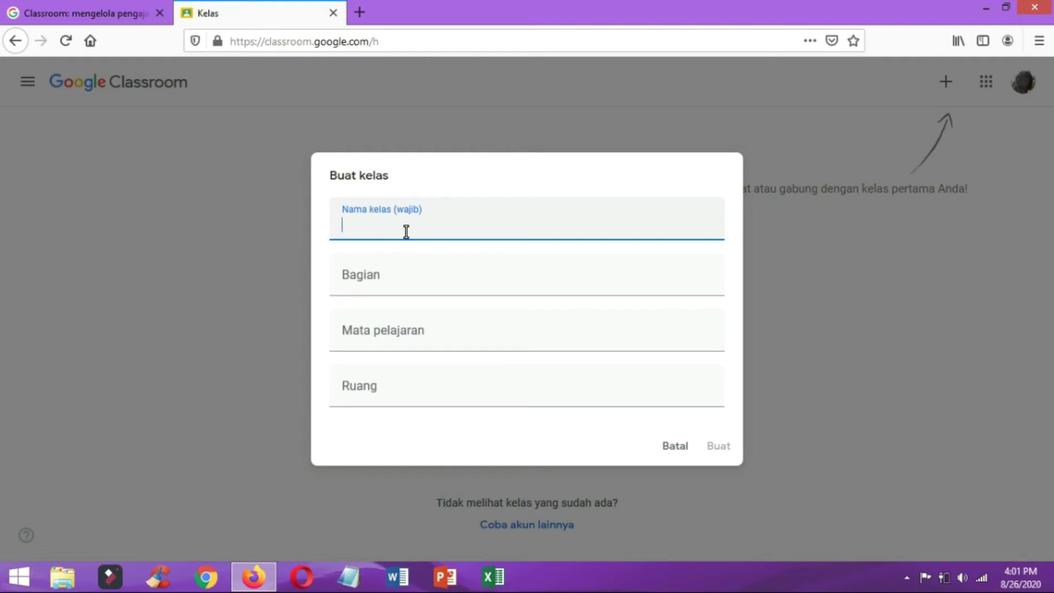
Create 'Kelas V (Lima) C' with the teacher's name as section, subject 'all Mupel', room 'Home Learning'.
type("Kelas V (Lima) C")
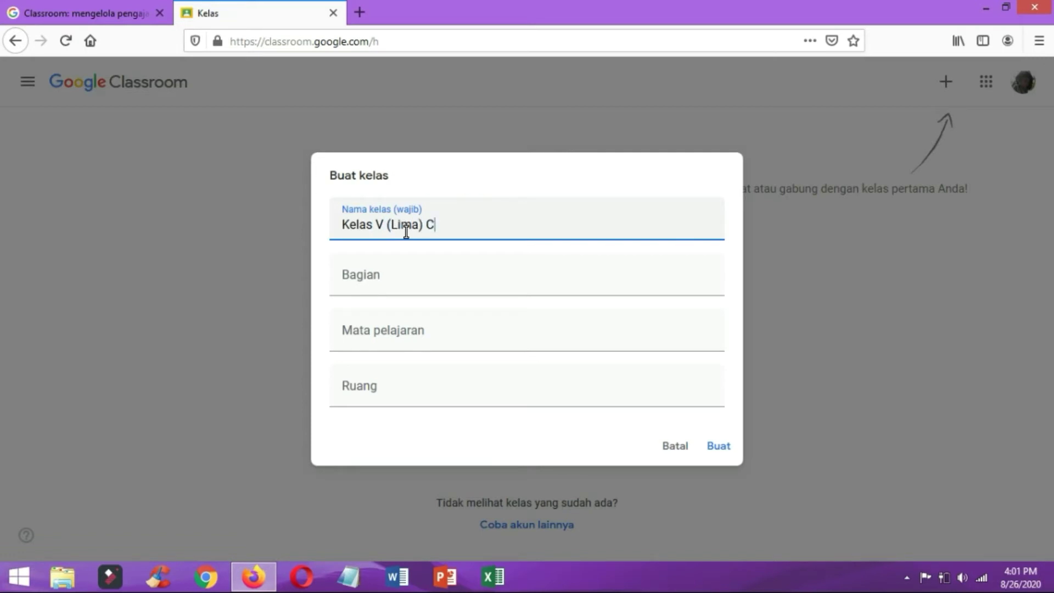
left_click(414, 283)
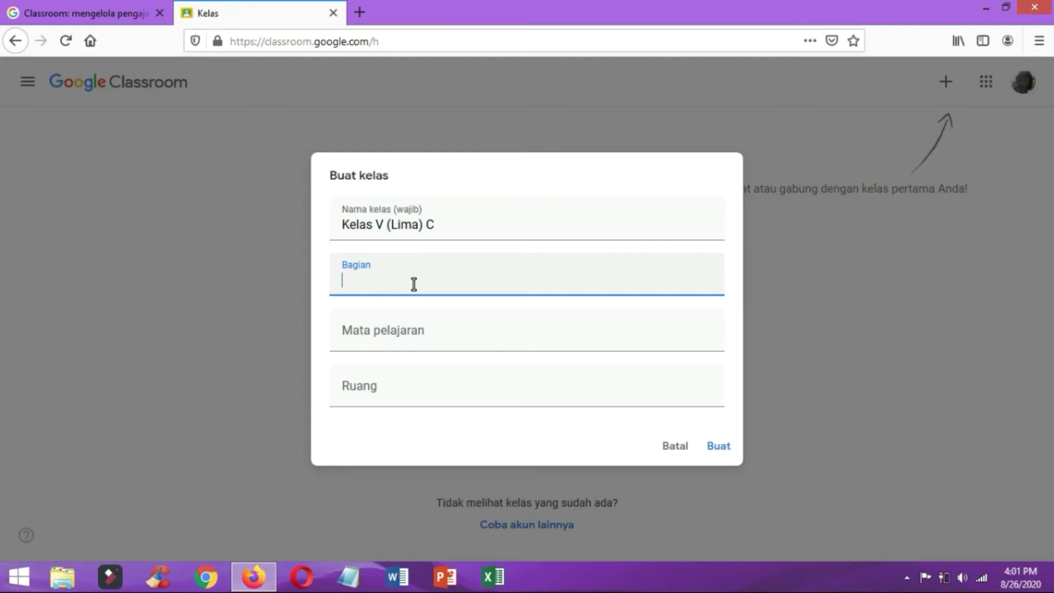
type("Junaidi, S.Pd")
left_click(387, 331)
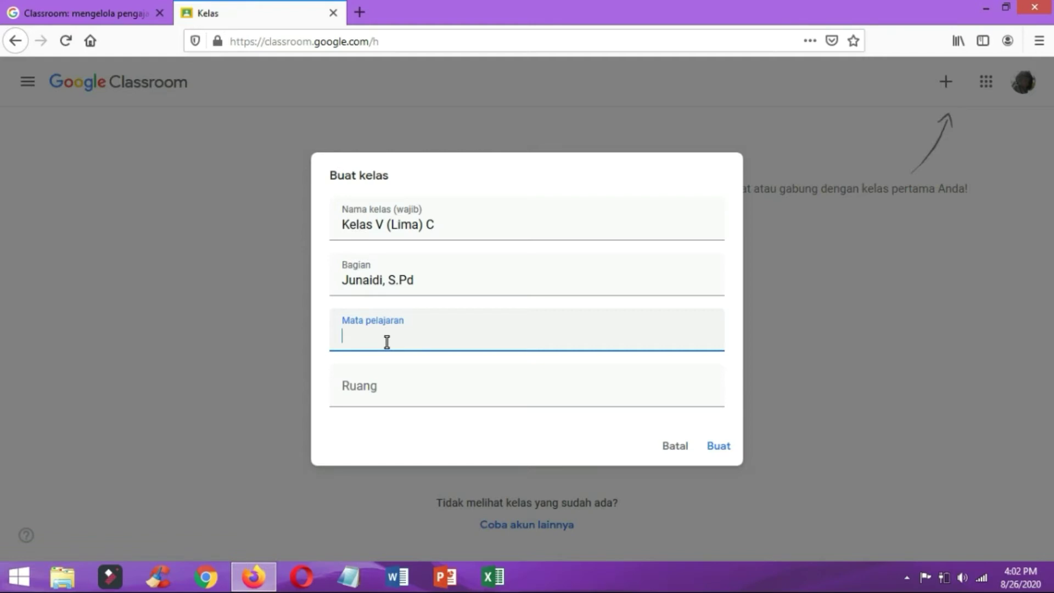
type("all Mupel")
left_click(377, 391)
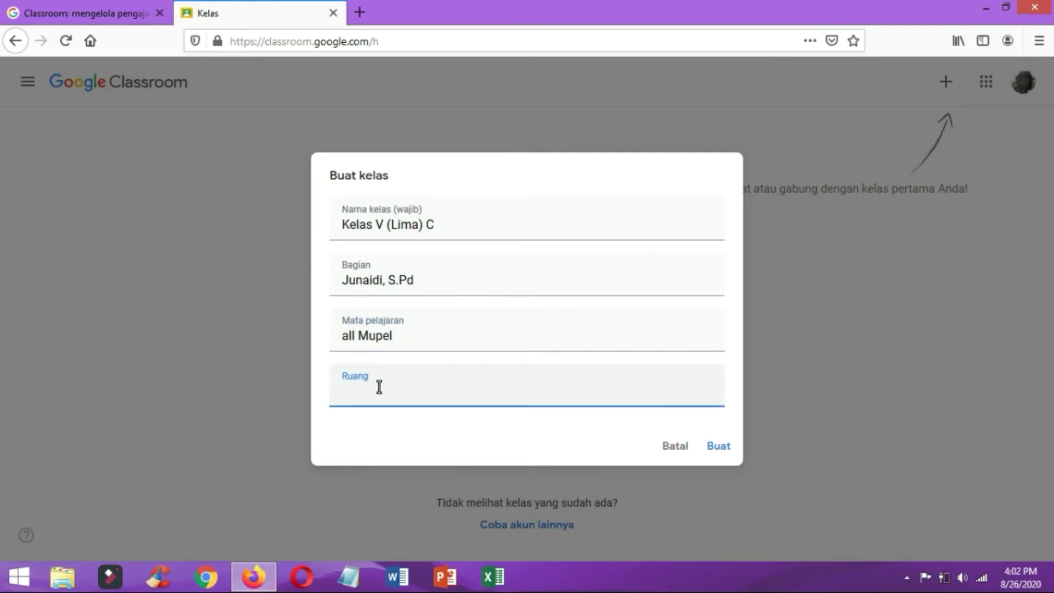
type("Home Learning")
left_click(720, 447)
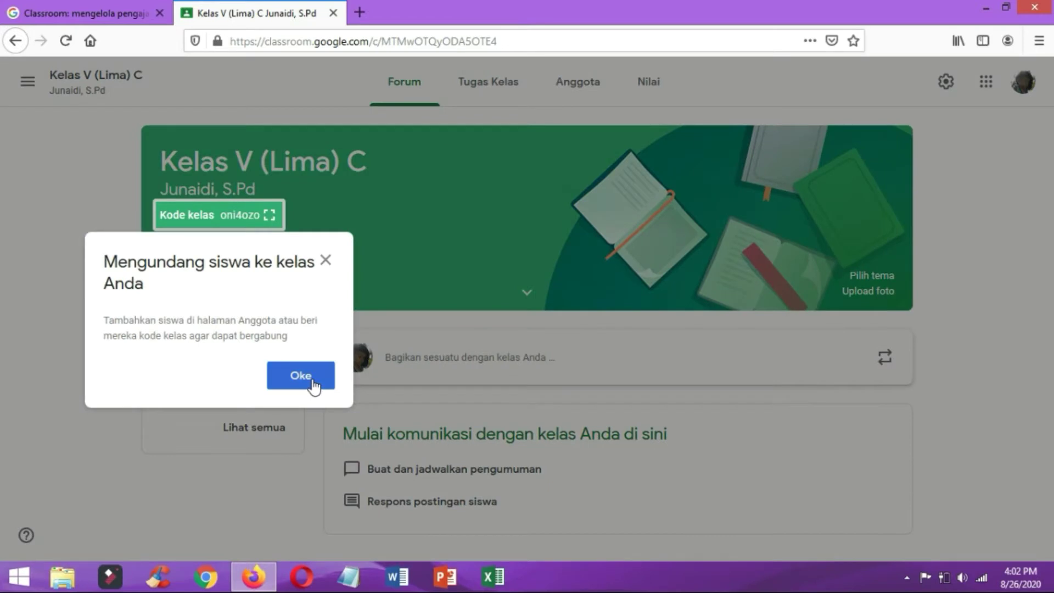
Dismiss the student invitation notice and view the class Anggota (members) list.
left_click(321, 366)
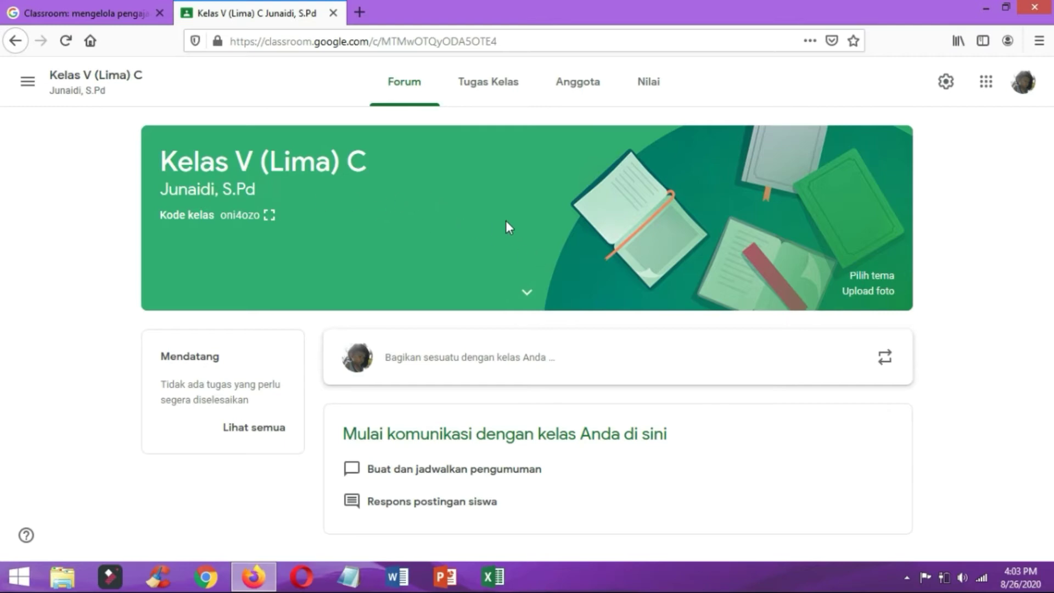
left_click(572, 85)
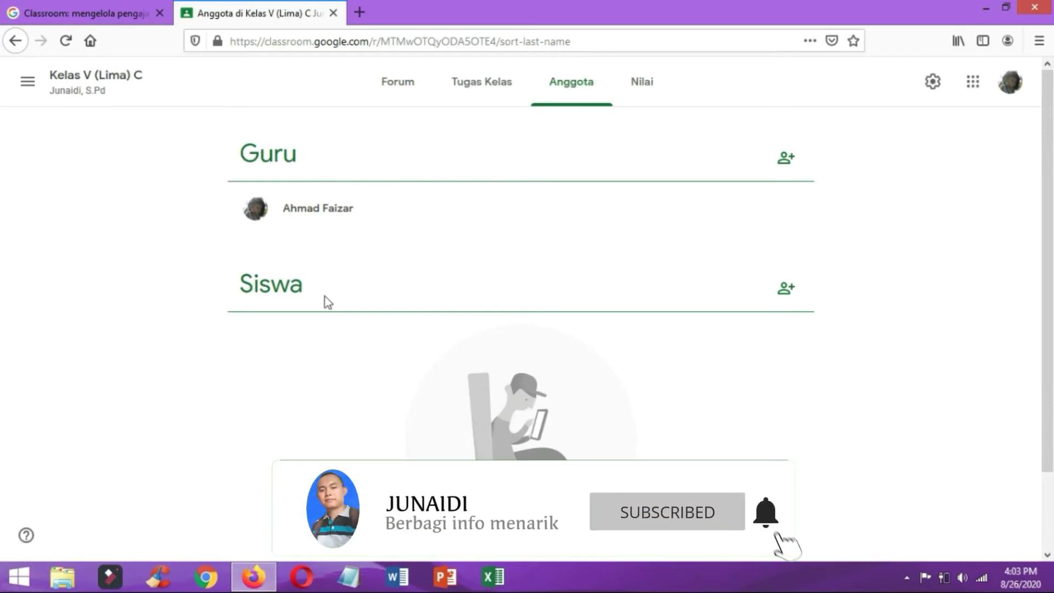
Browse the Tugas Kelas and Nilai pages, then return to the class Forum stream.
left_click(479, 88)
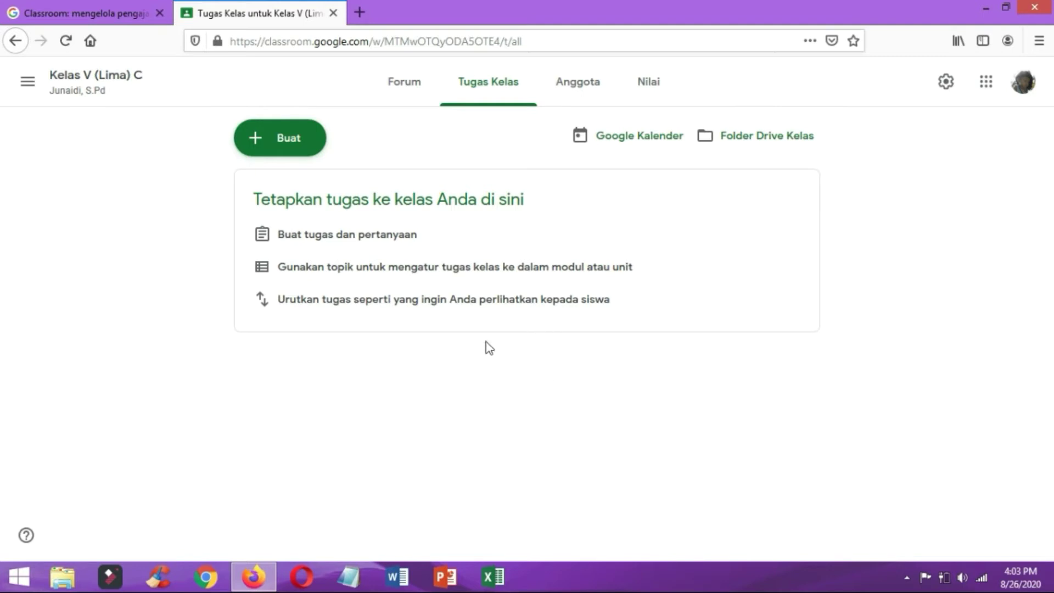
left_click(650, 85)
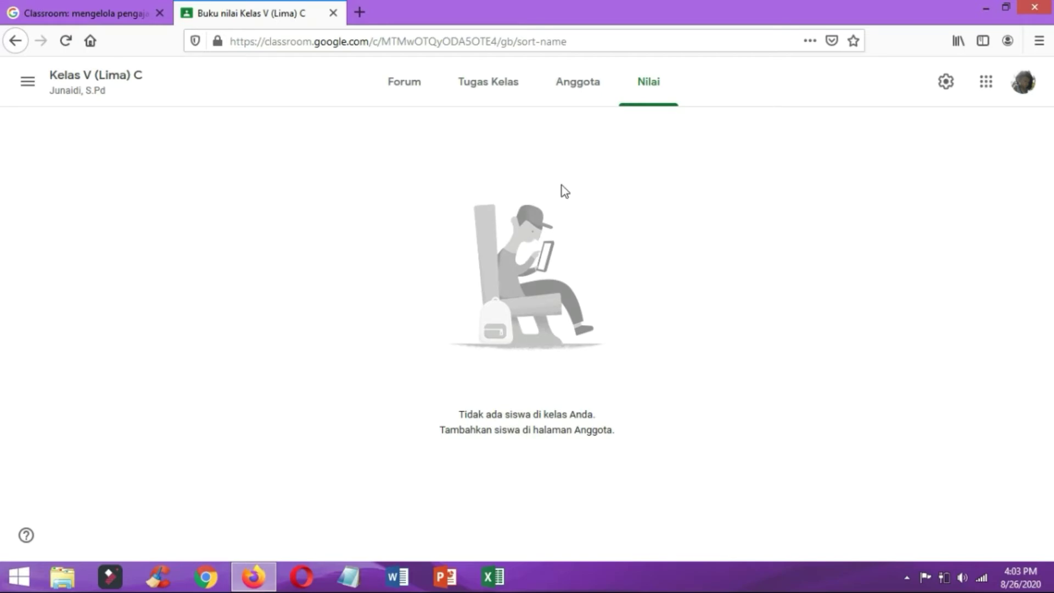
left_click(404, 81)
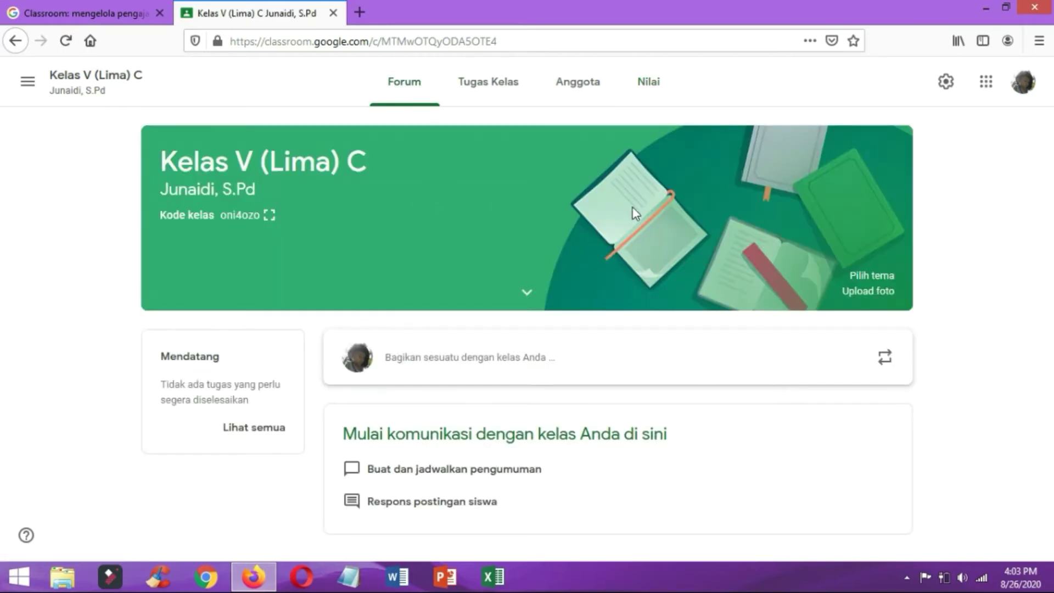
Open the class announcement box, dismiss the info dialog, then leave it without writing.
left_click(455, 362)
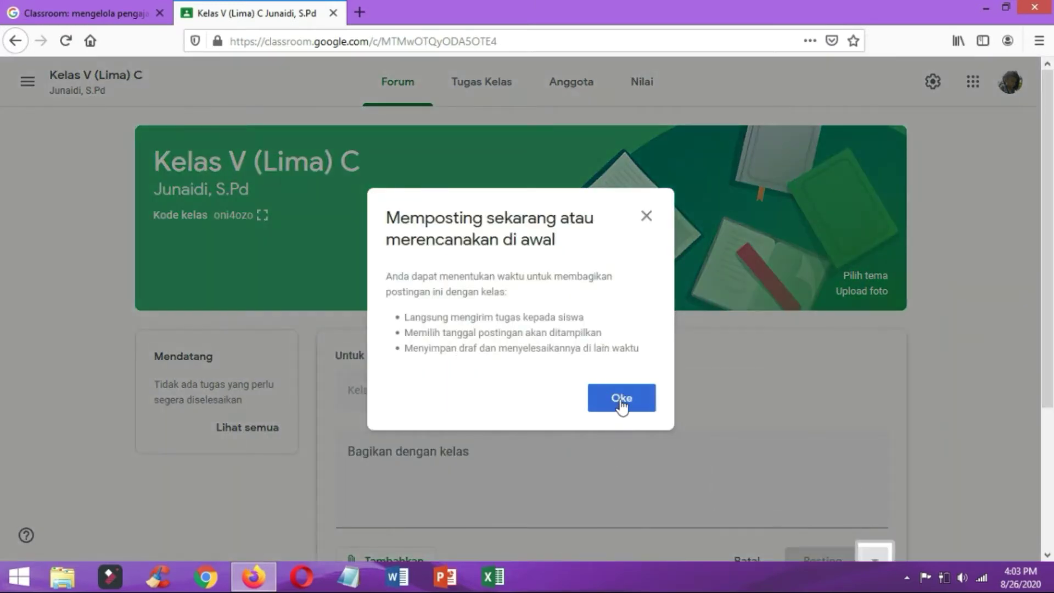
left_click(622, 398)
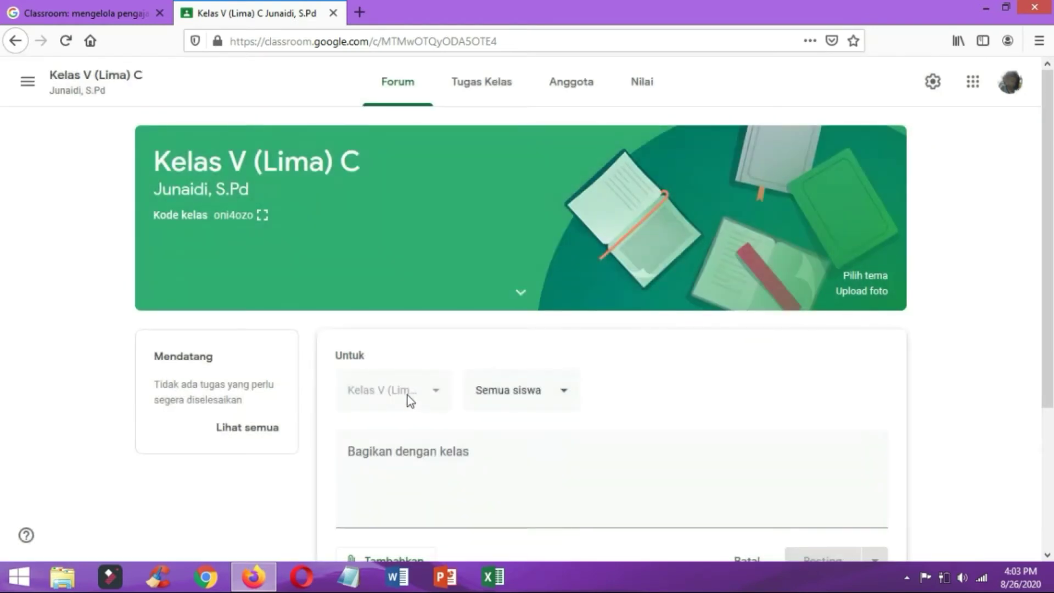
left_click(446, 496)
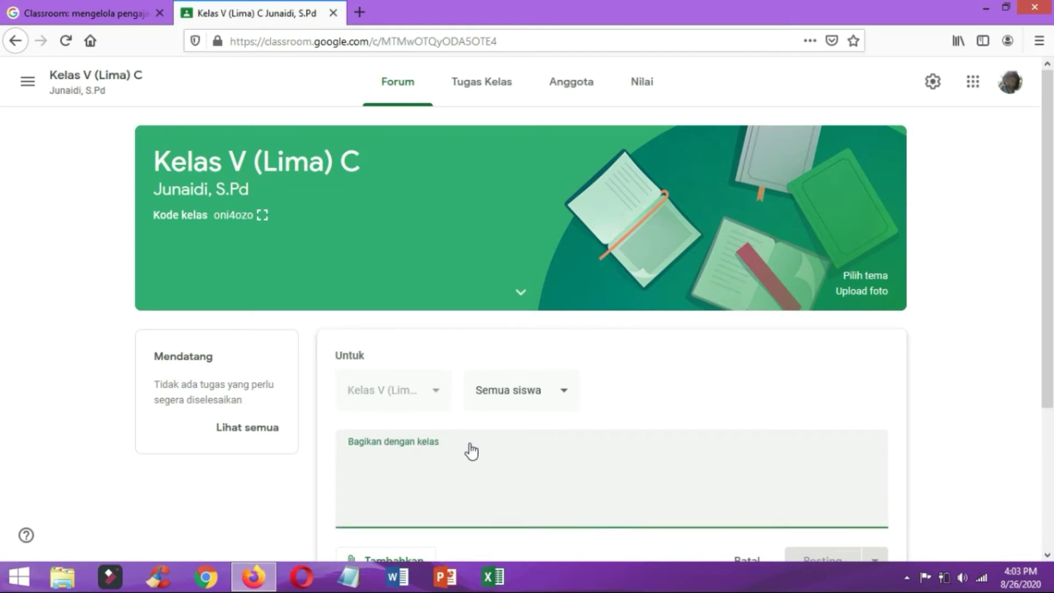
left_click(557, 205)
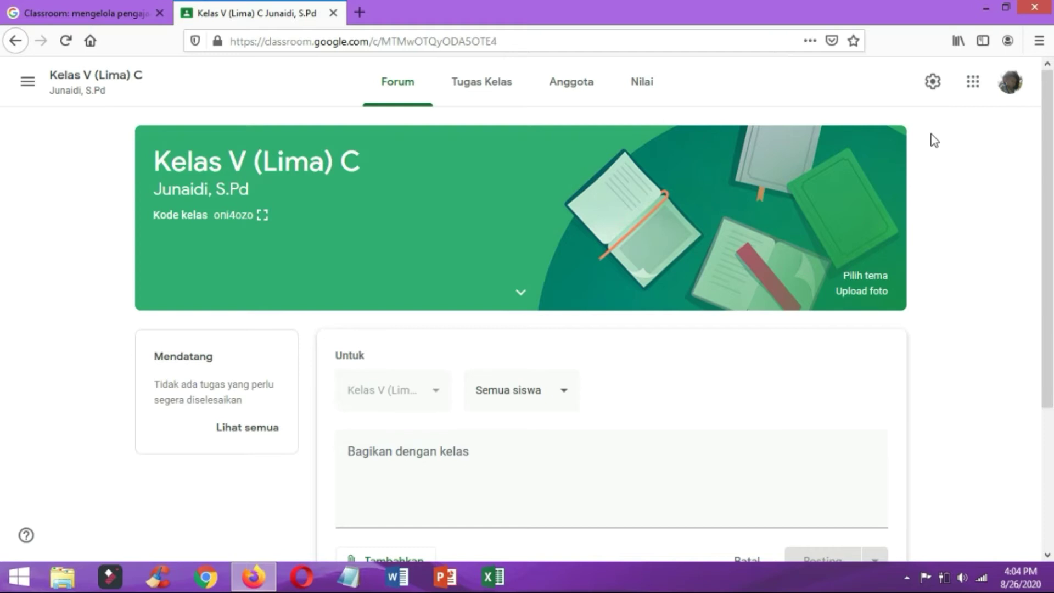
In class settings, enter the description 'Pembelajaran online melalui google classroom'.
left_click(937, 87)
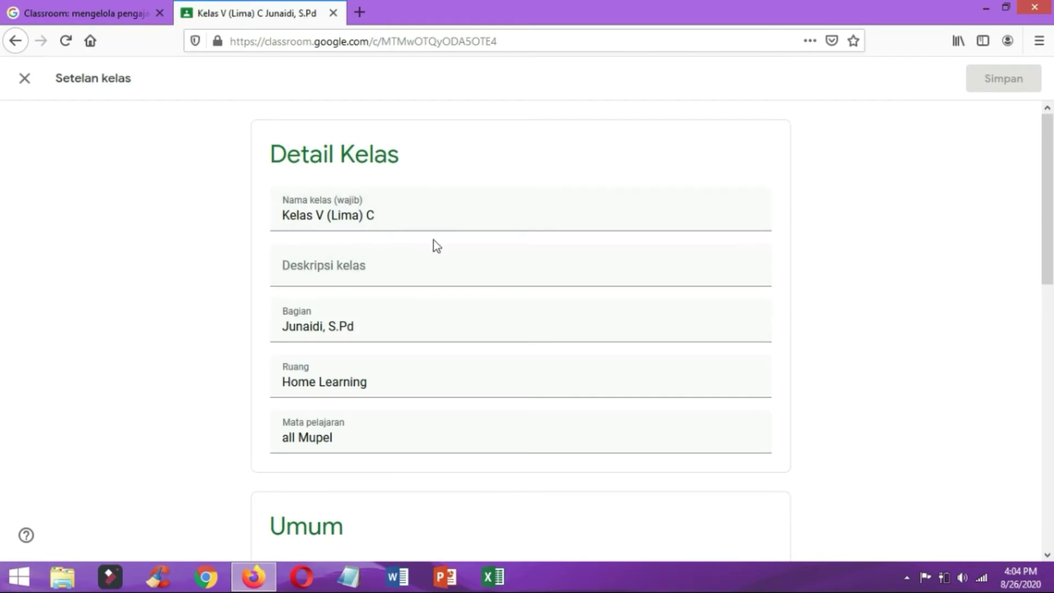
left_click(351, 274)
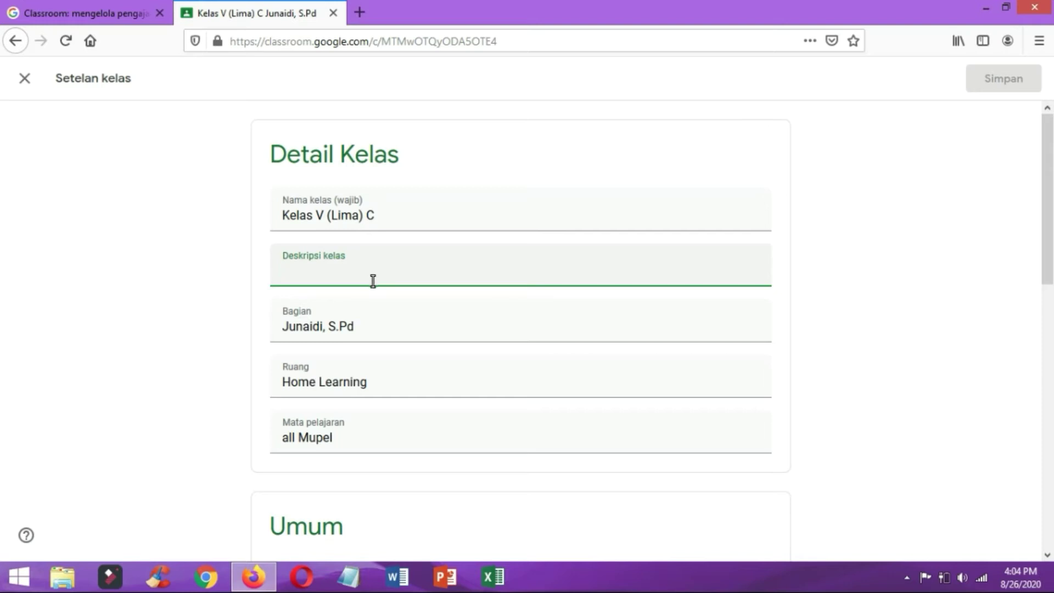
type("Pem")
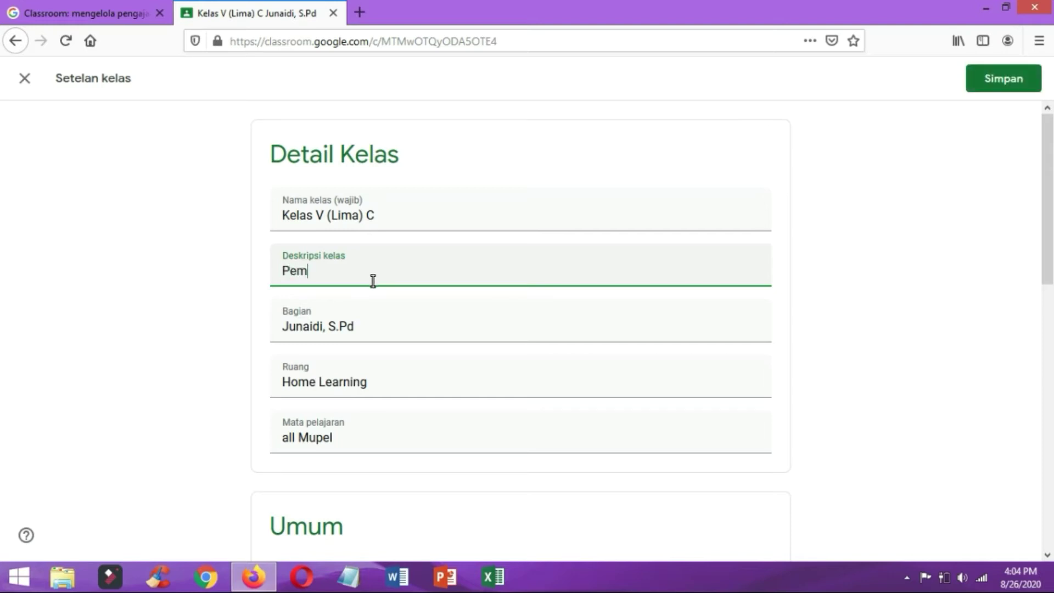
type("belajaran onl")
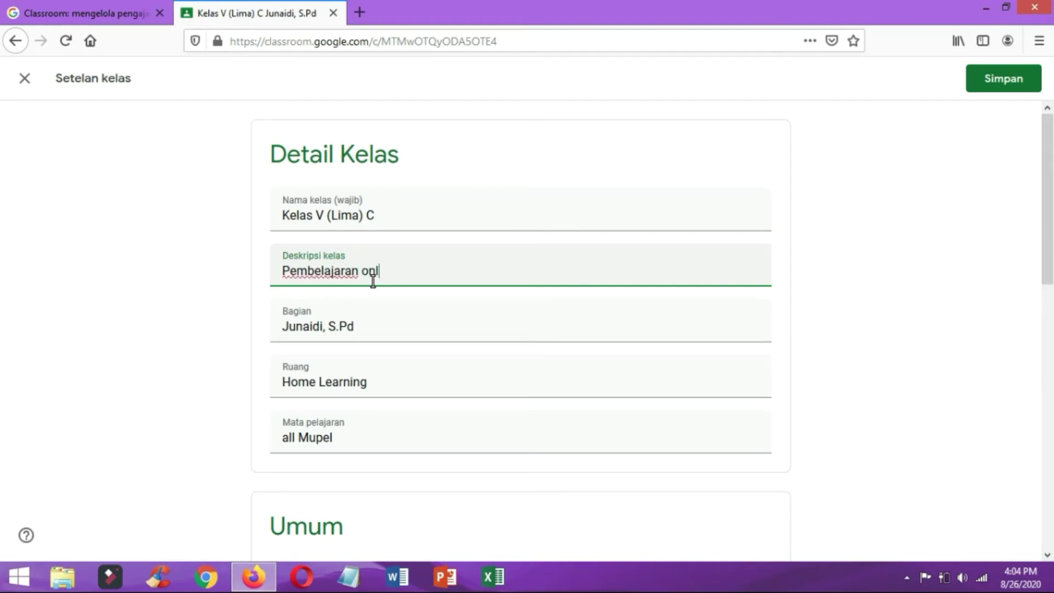
type("ine melalui ke")
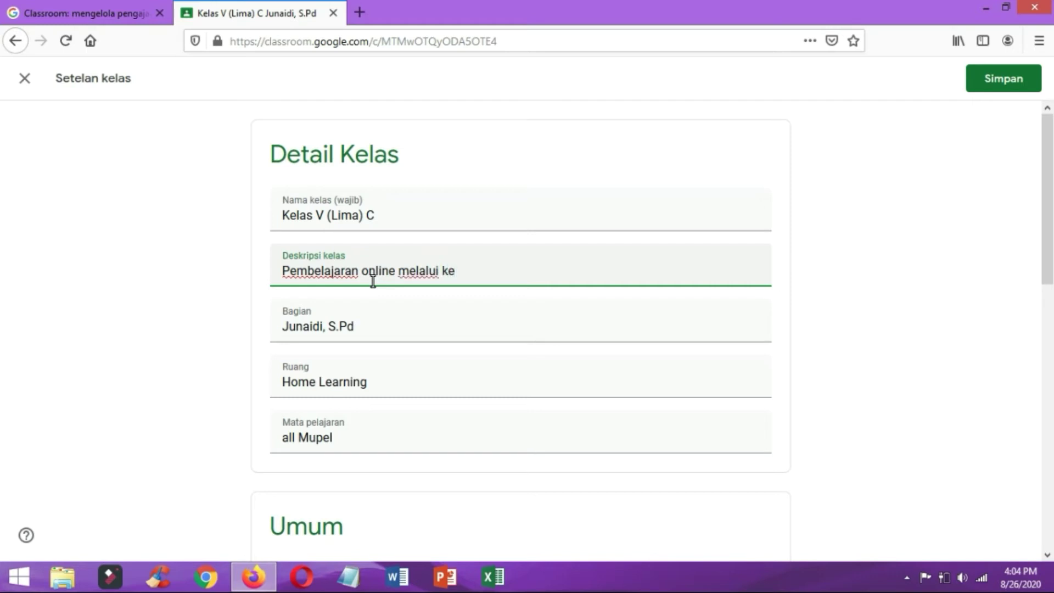
key("BackSpace")
key("BackSpace")
type("google classromm")
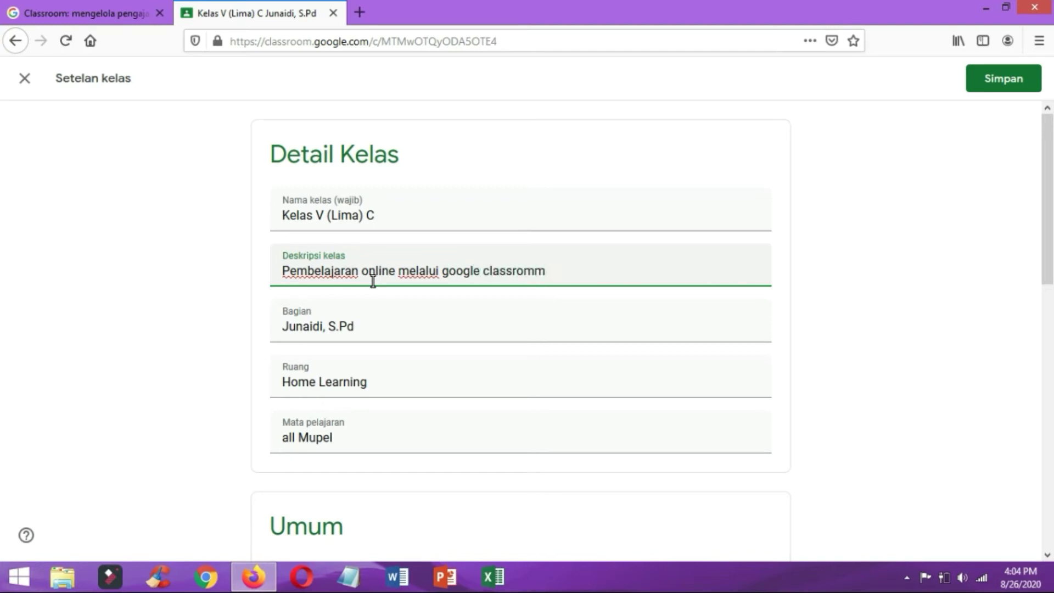
key("BackSpace")
key("BackSpace")
type("om")
scroll(418, 396, "down", 4)
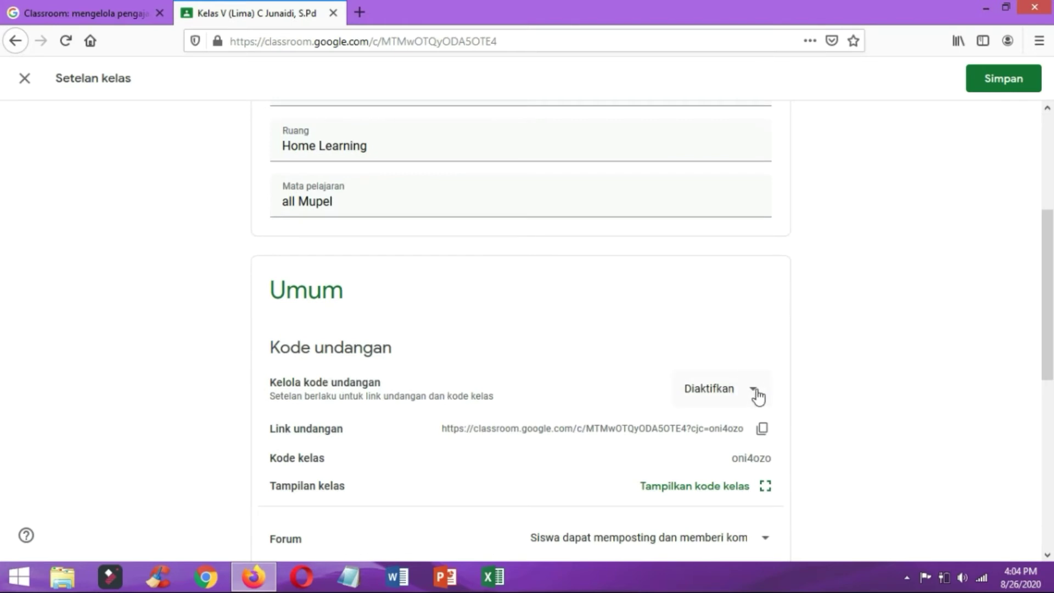
scroll(730, 401, "down", 1)
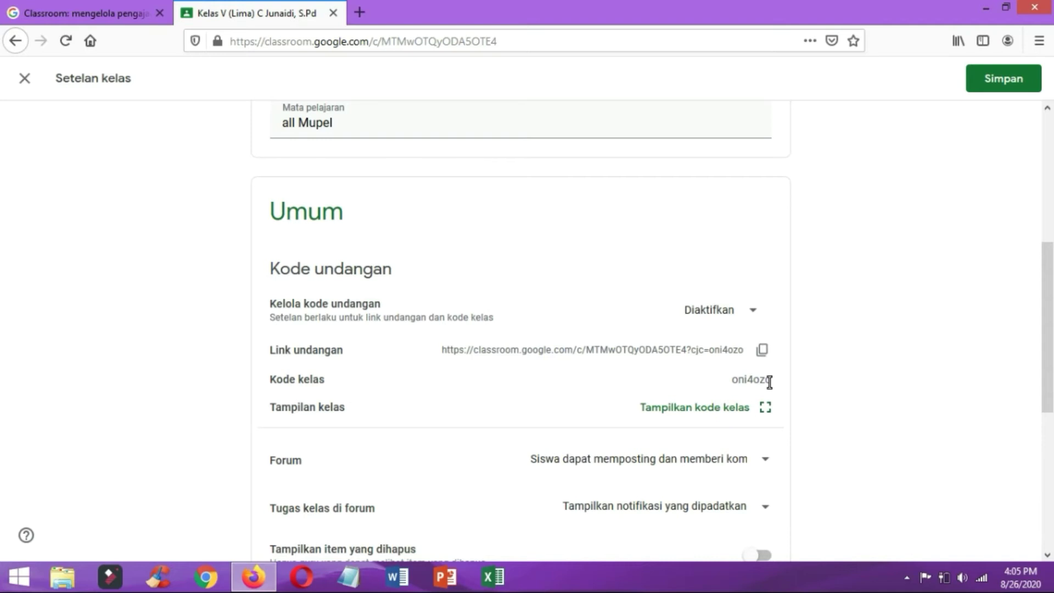
scroll(770, 382, "up", 4)
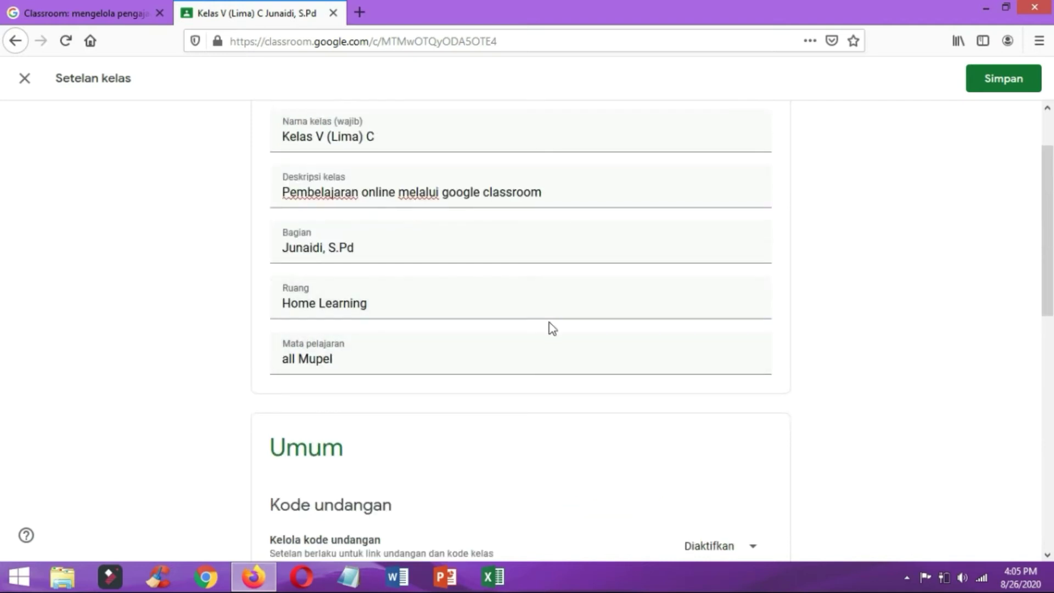
scroll(859, 445, "down", 4)
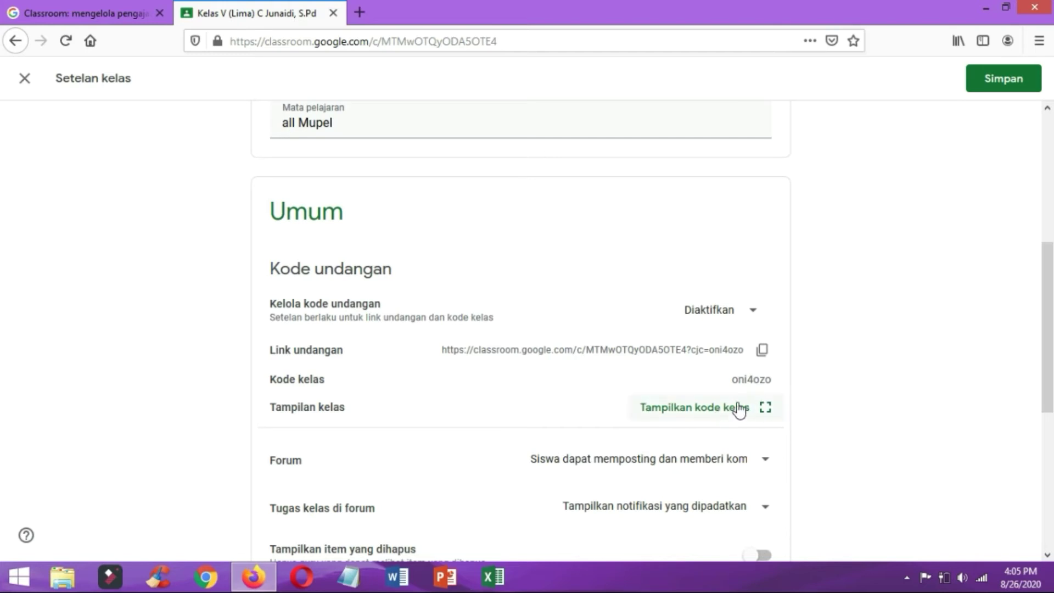
scroll(788, 407, "down", 2)
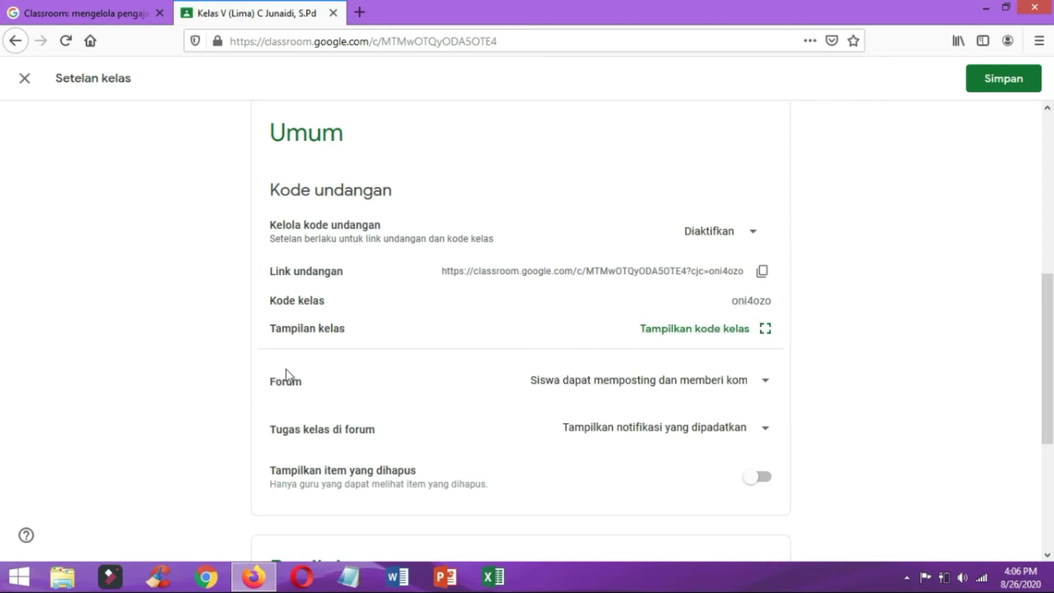
Change the Forum permission to 'Siswa hanya dapat memberi komentar' so students can only comment.
left_click(767, 389)
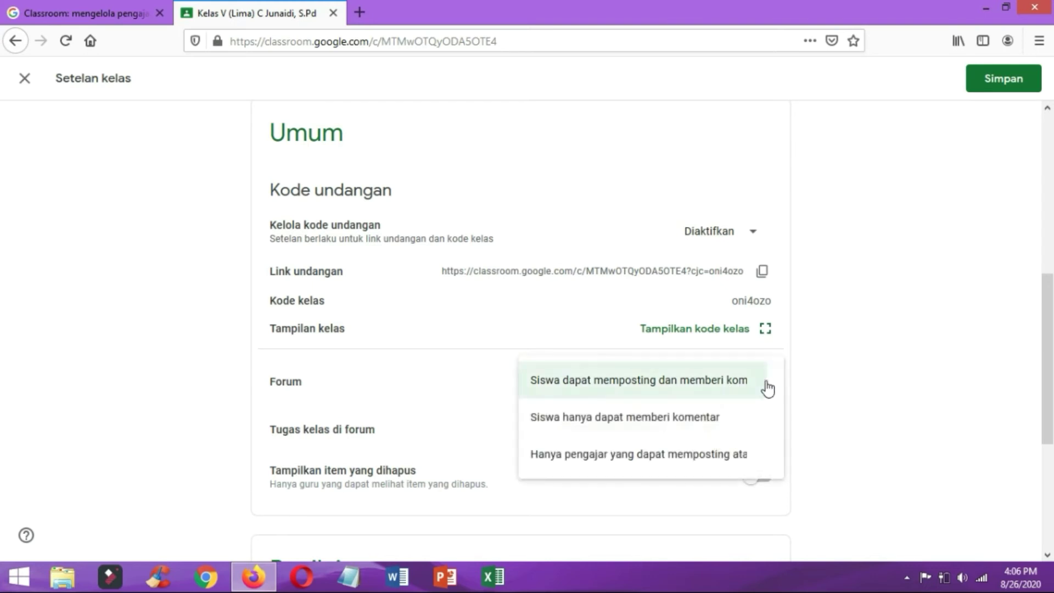
left_click(706, 428)
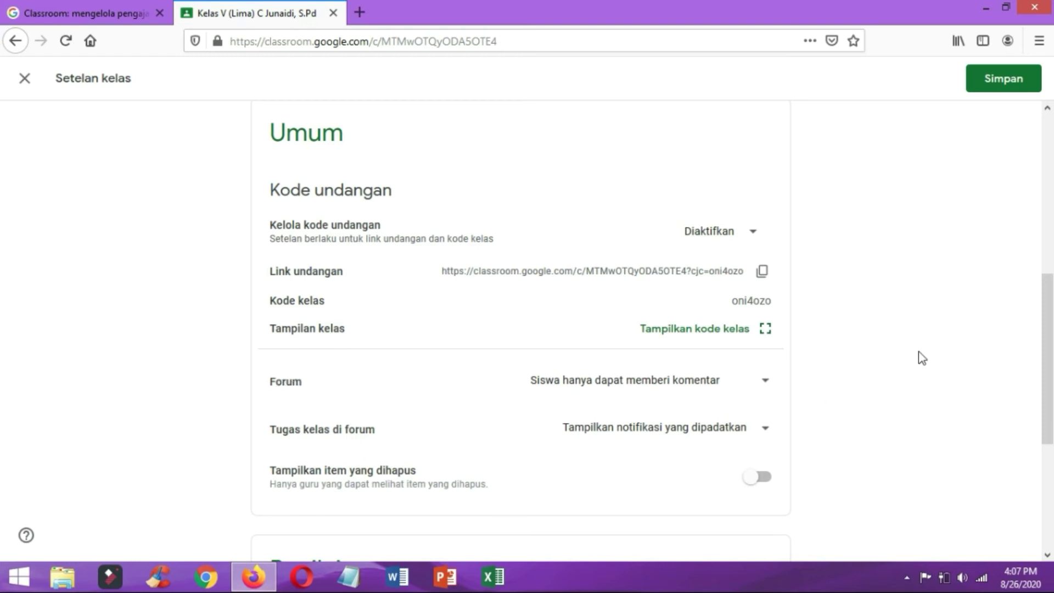
Save the class settings with Simpan and go to the Anggota members page.
scroll(867, 366, "up", 5)
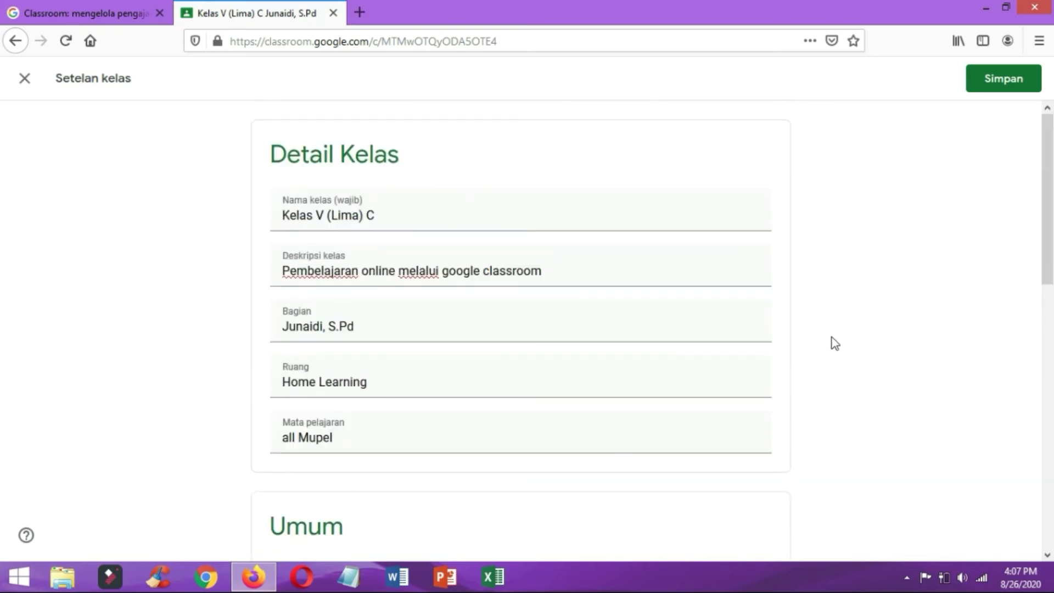
left_click(1002, 81)
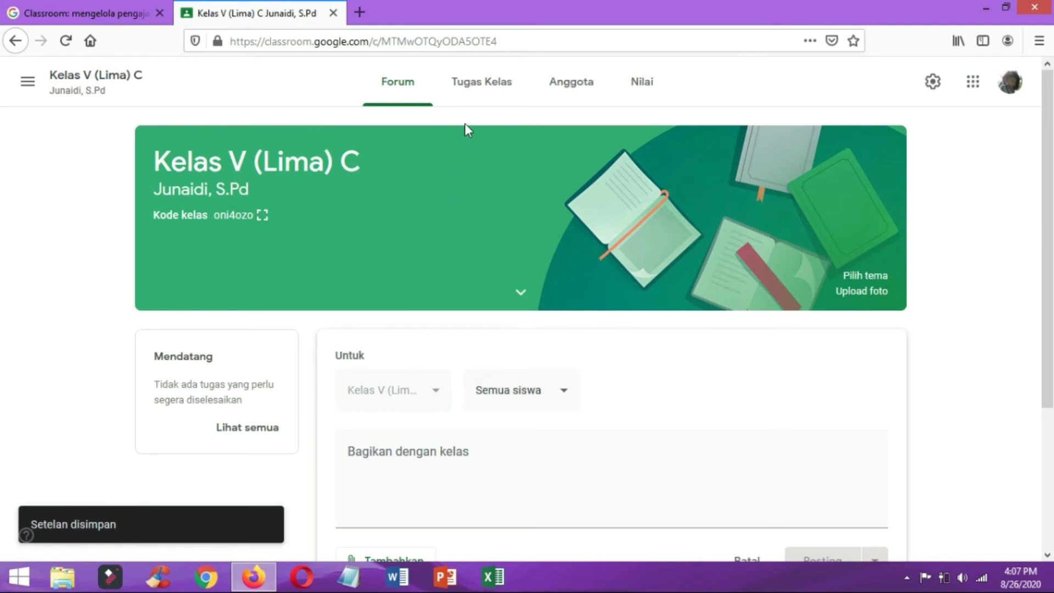
left_click(583, 87)
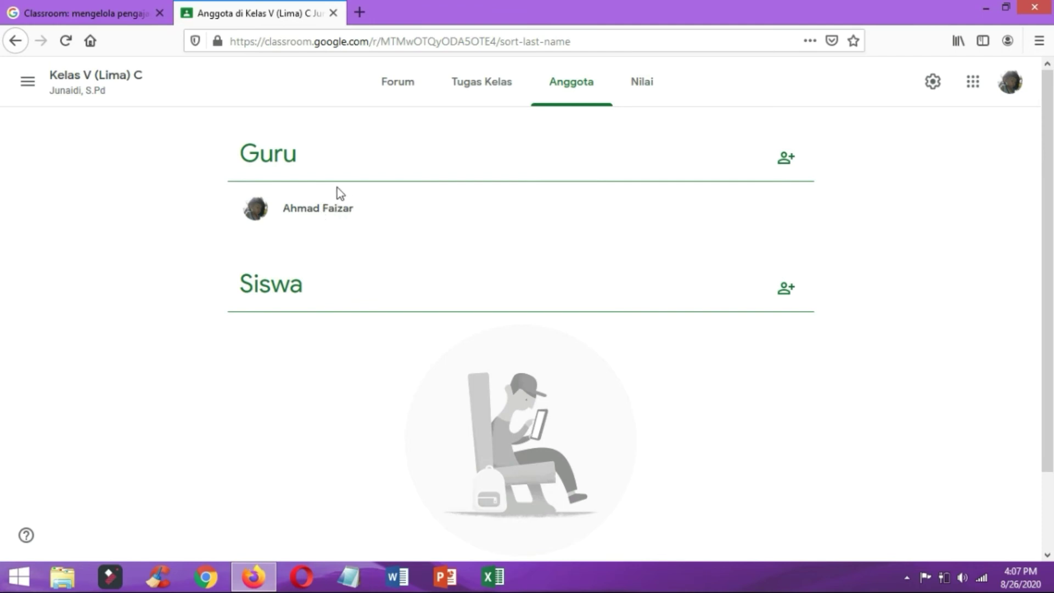
Invite the other teacher's Gmail address as co-teacher under Guru and send the invitation.
left_click(791, 171)
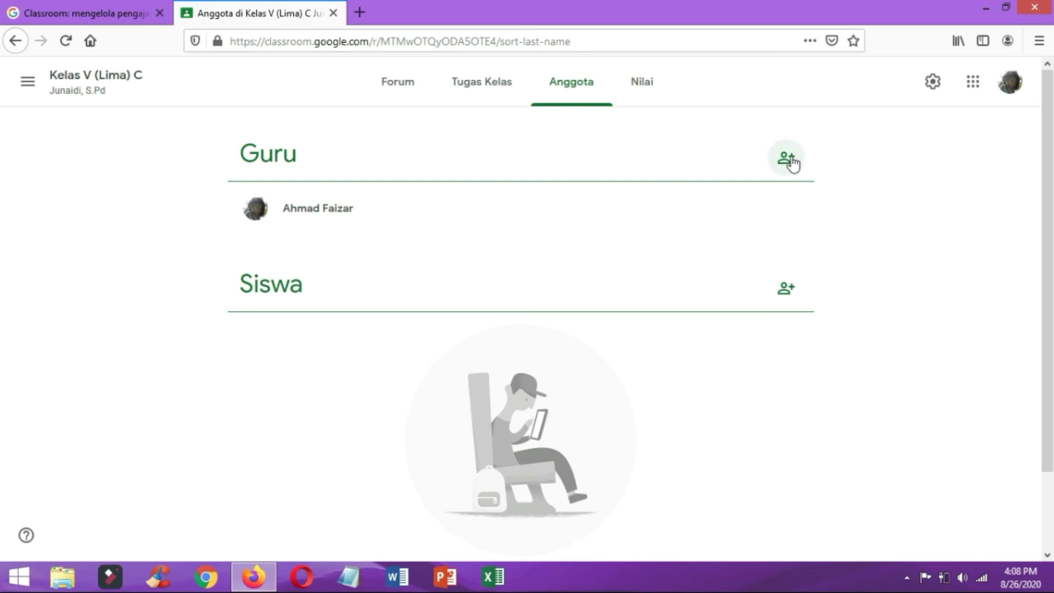
left_click(791, 163)
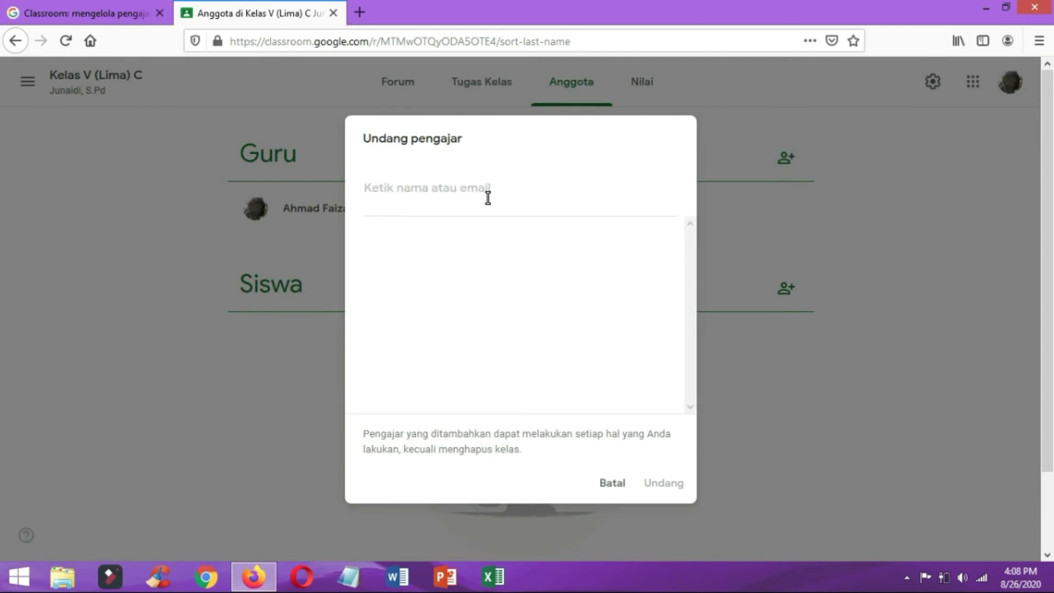
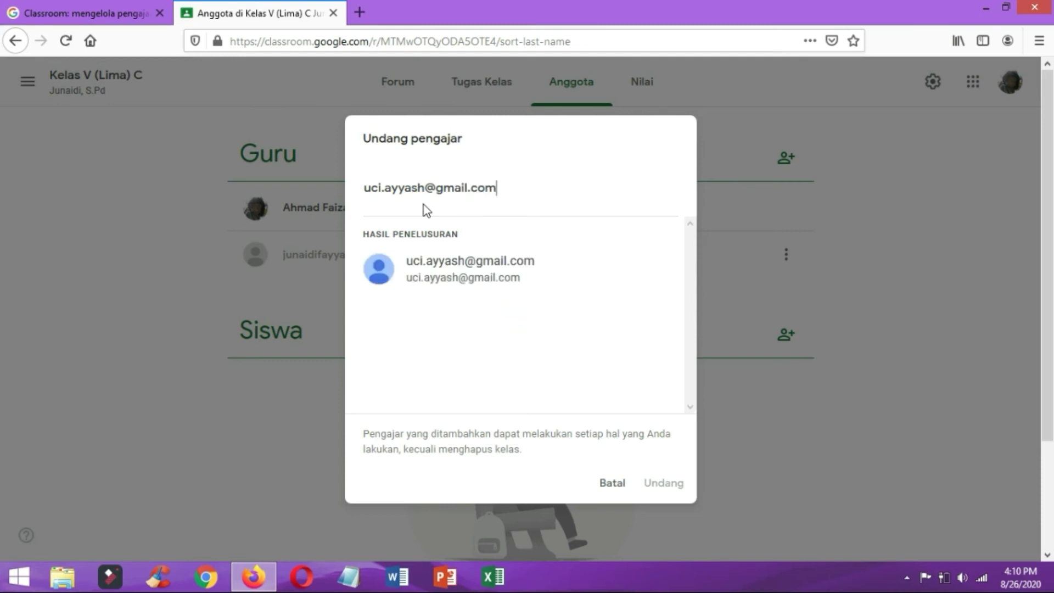
left_click(445, 275)
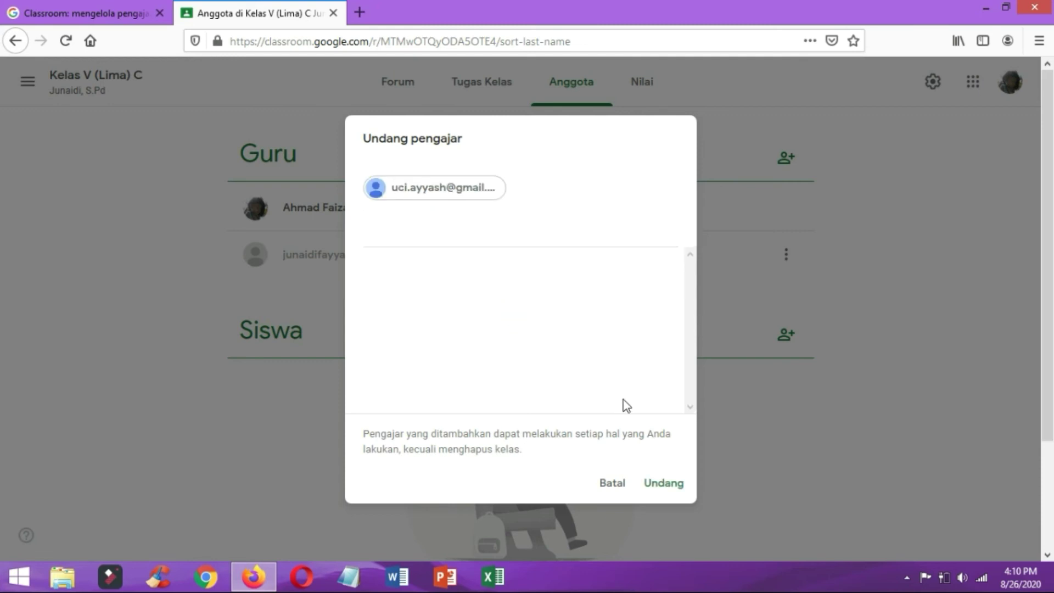
left_click(669, 485)
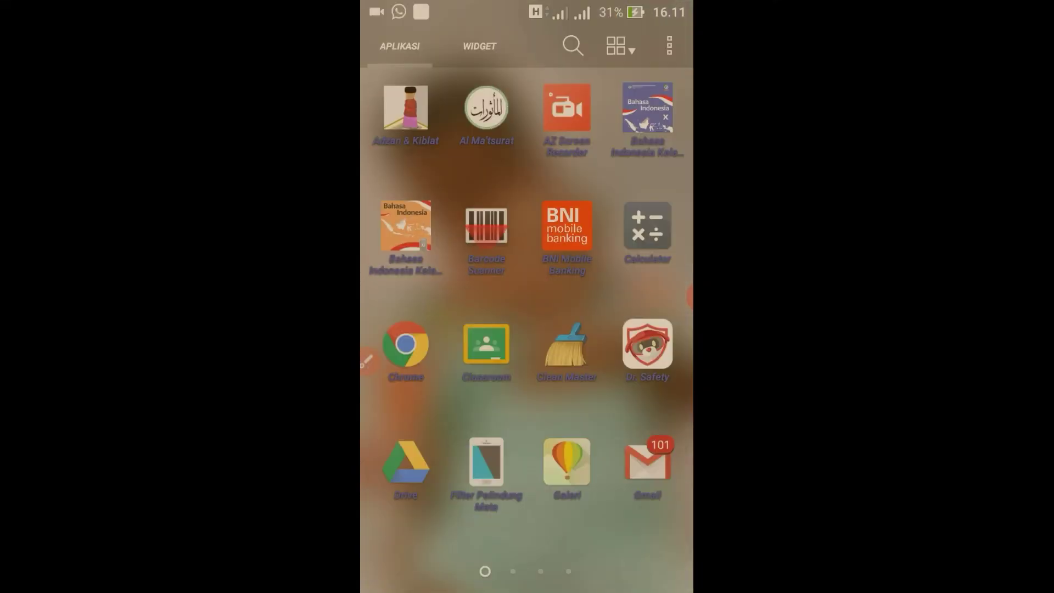
In the phone's Gmail, open the Classroom co-teaching email and tap GABUNG to accept.
left_click(648, 464)
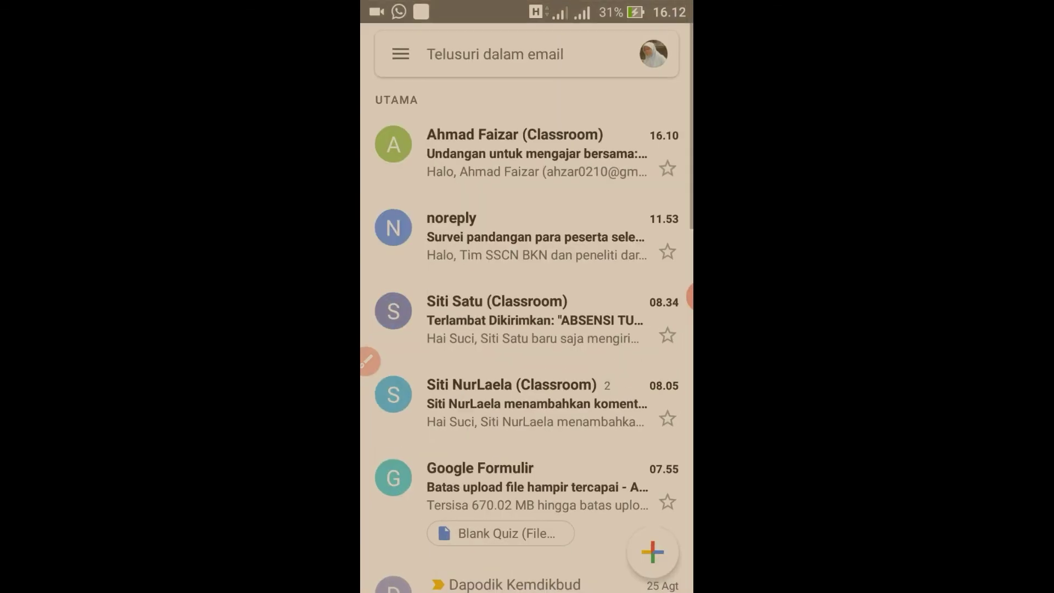
left_click(537, 153)
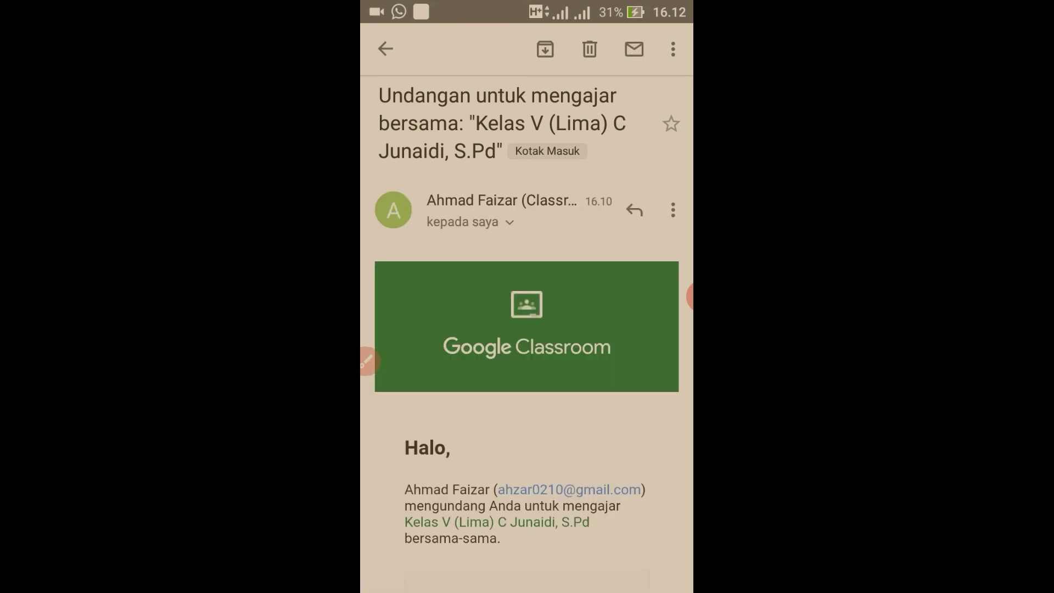
scroll(527, 330, "down", 4)
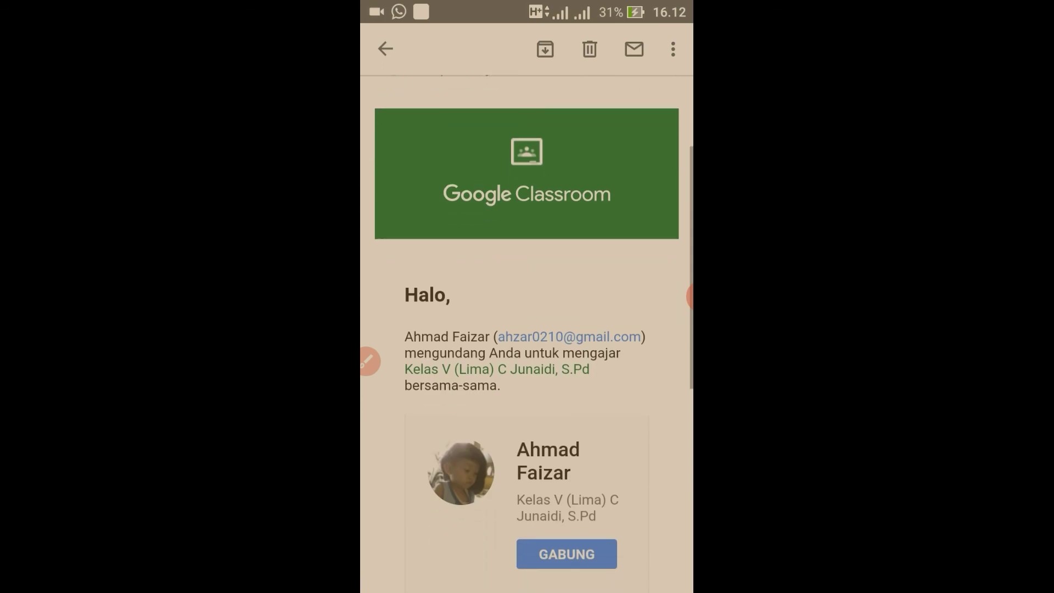
scroll(527, 330, "down", 3)
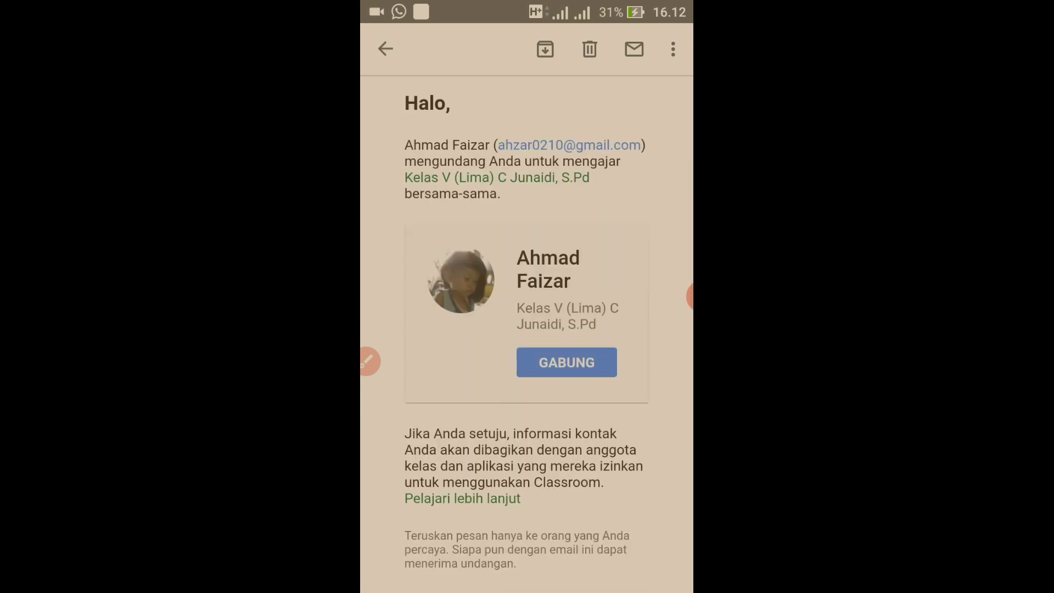
left_click(566, 362)
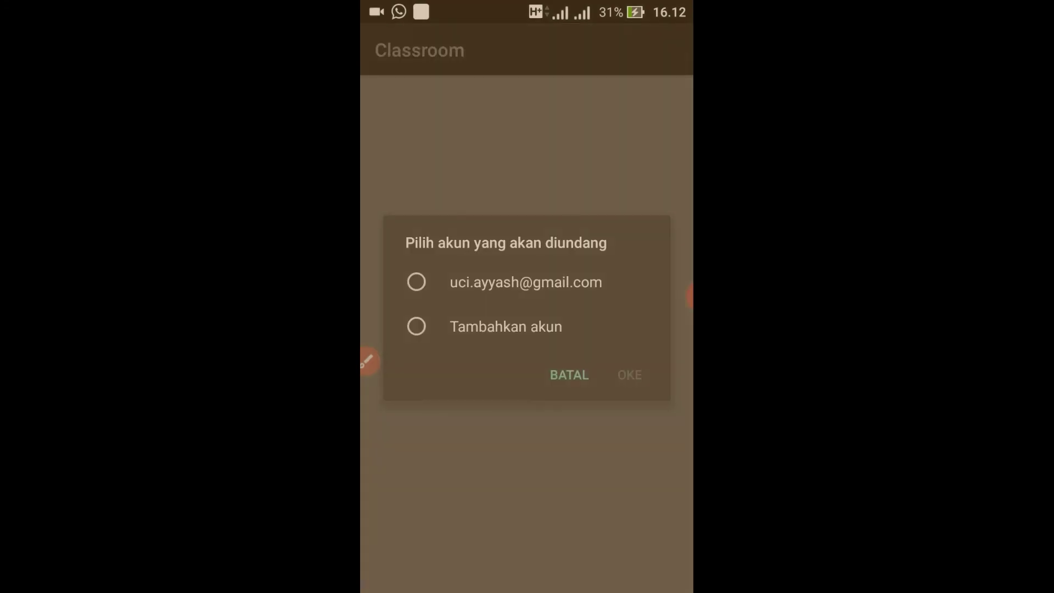
Join with the phone's account, dismiss the Undang siswa dialog, and return to the Forum stream.
left_click(416, 282)
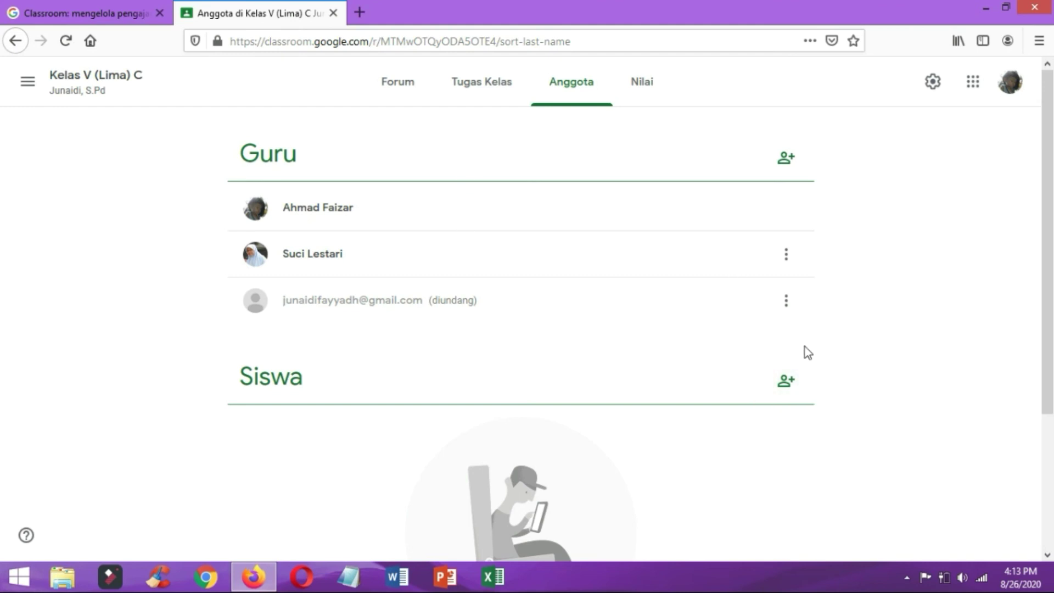
left_click(789, 384)
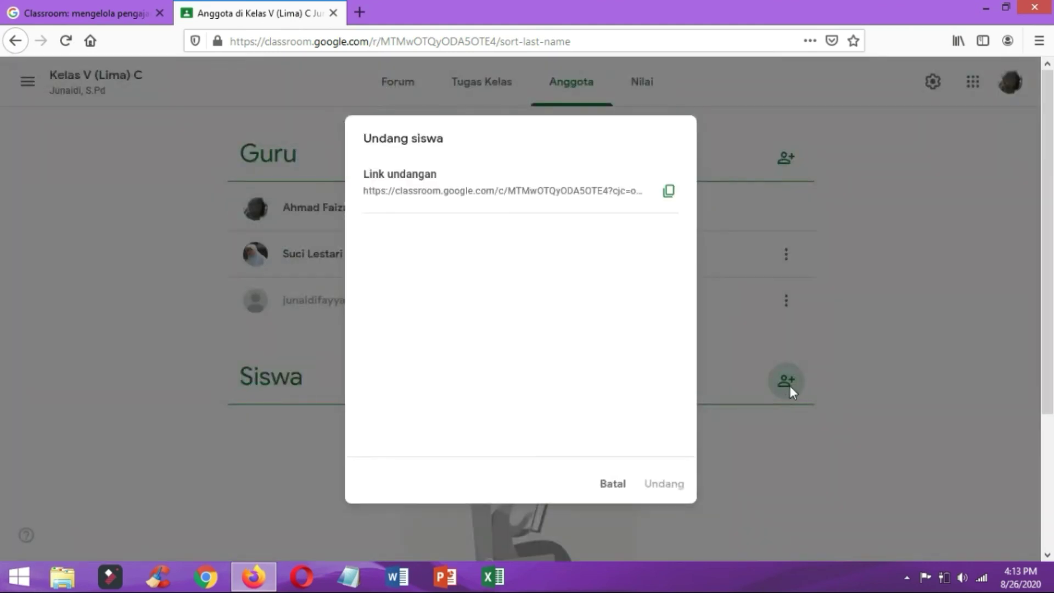
left_click(609, 489)
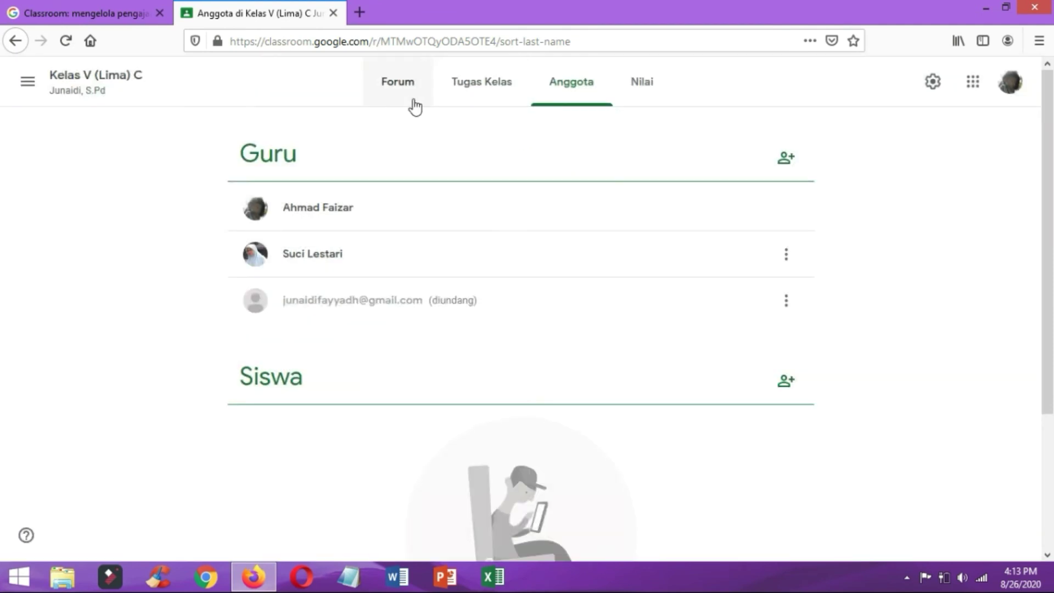
left_click(402, 90)
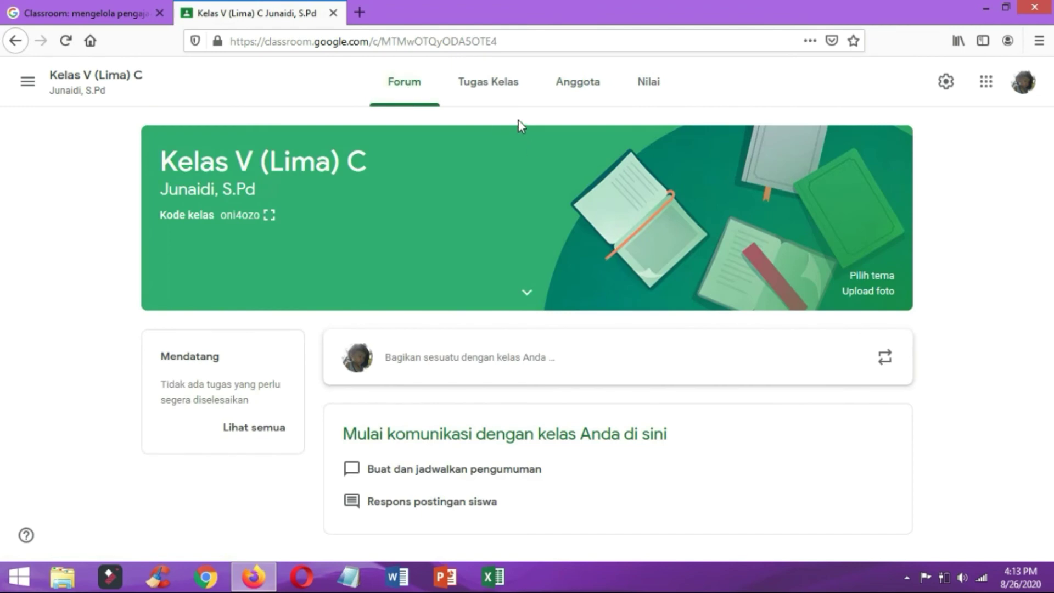